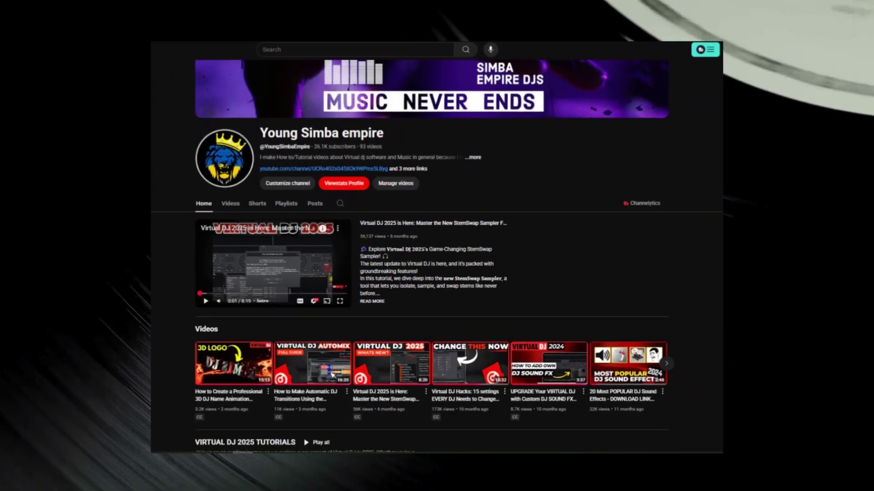
scroll(431, 273, "down", 4)
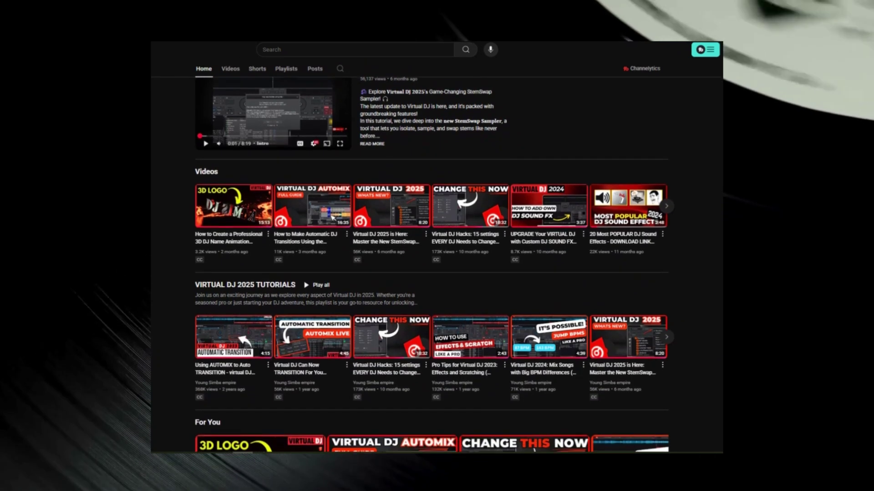
scroll(432, 273, "down", 4)
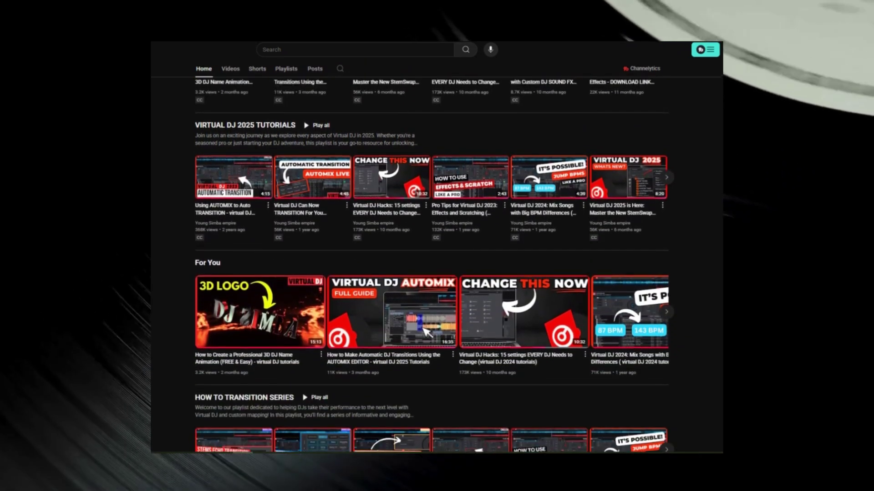
scroll(431, 273, "down", 4)
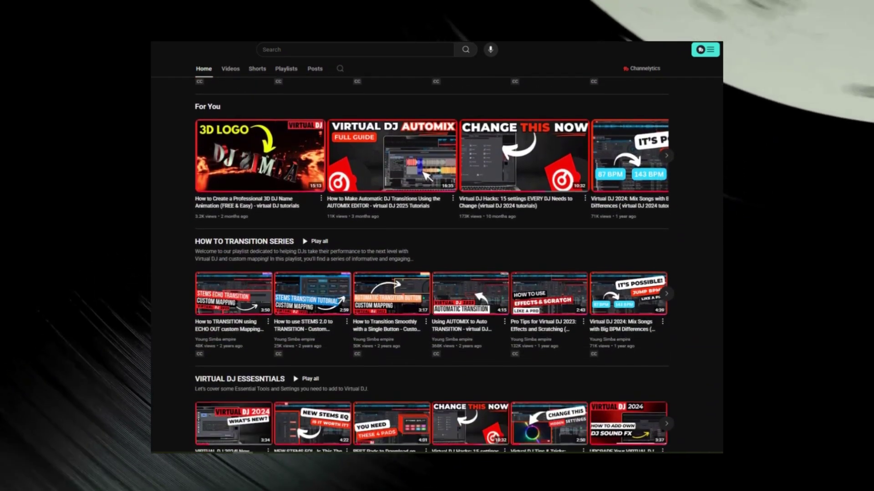
scroll(431, 273, "down", 4)
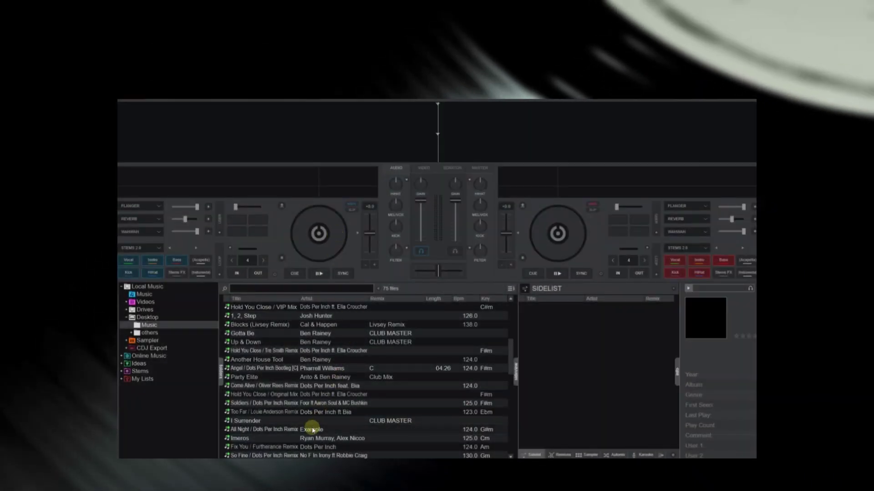
Step: Load All Night / Dots Per Inch Remix onto deck A and start Over You on deck B
left_click_drag(313, 430, 316, 226)
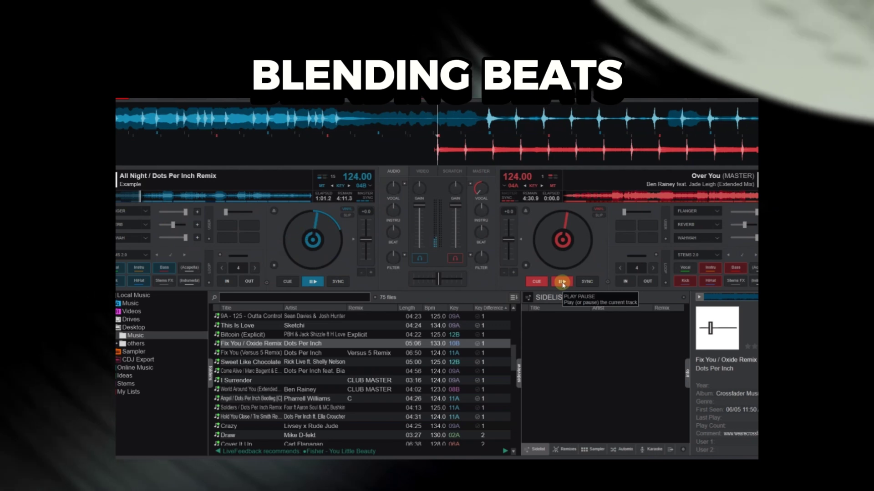
left_click(562, 282)
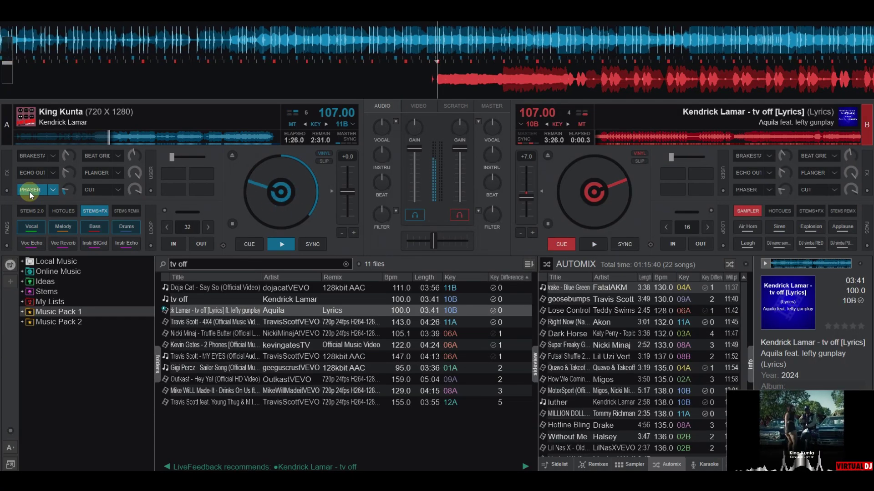
Step: Transition from King Kunta to tv off by cutting deck A's vocals and instruments, starting deck B and moving the crossfader to B
left_click(29, 191)
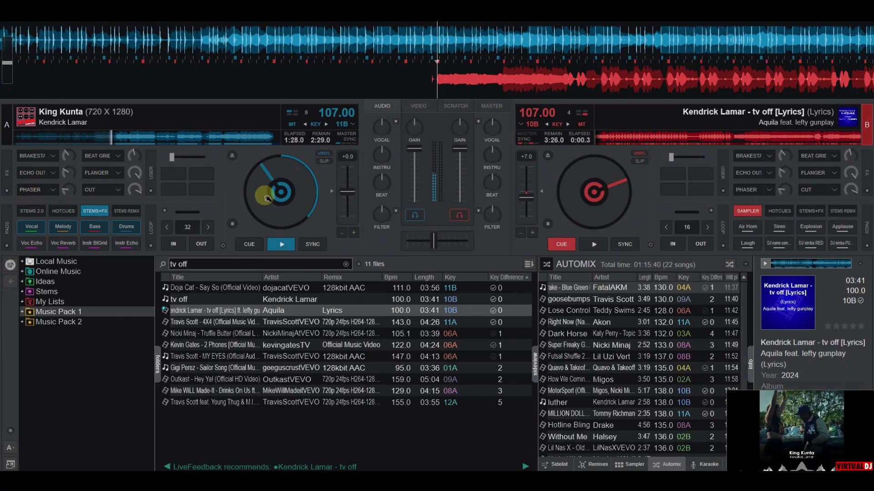
right_click(380, 126)
key("space")
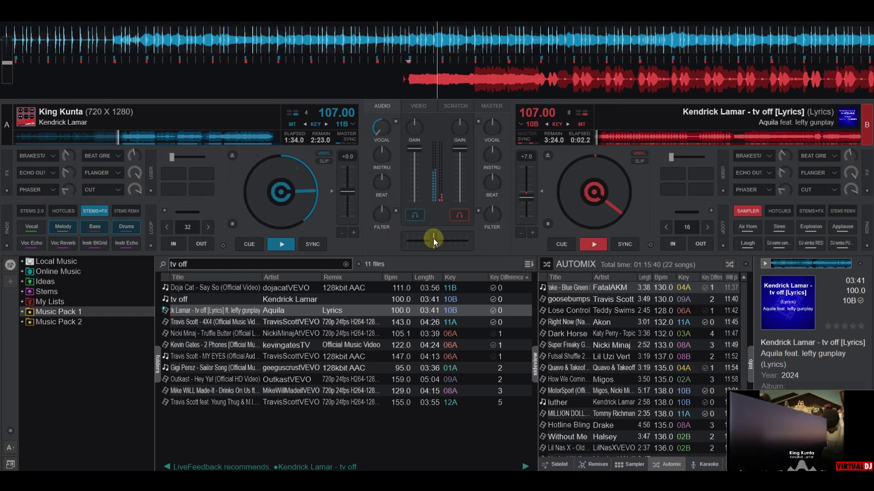
right_click(383, 152)
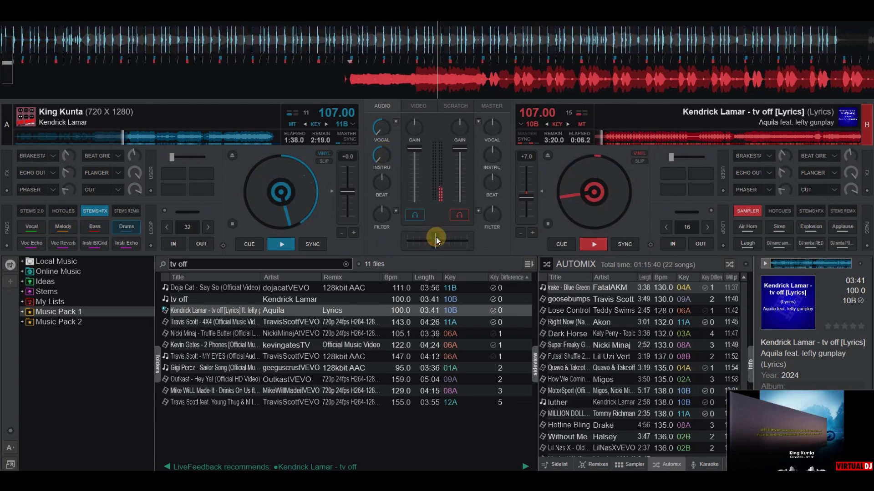
left_click_drag(436, 237, 525, 249)
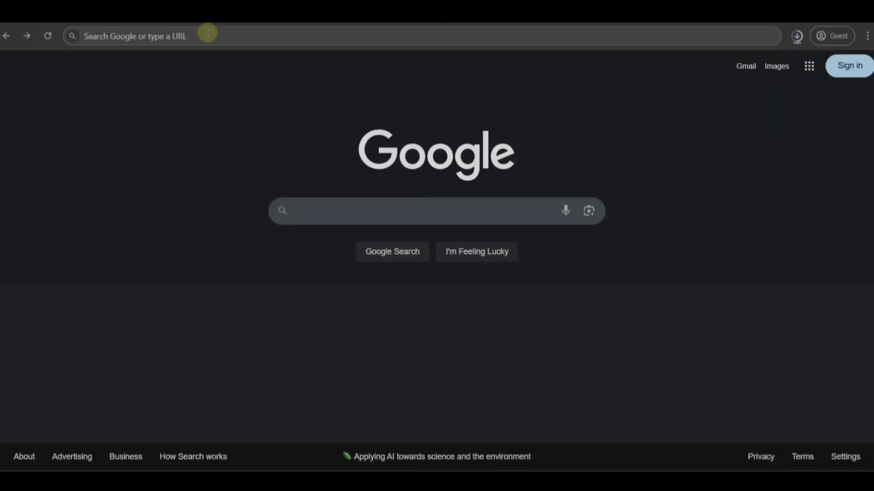
Step: Open the virtualdj.com website in the browser
left_click(208, 33)
type("vir")
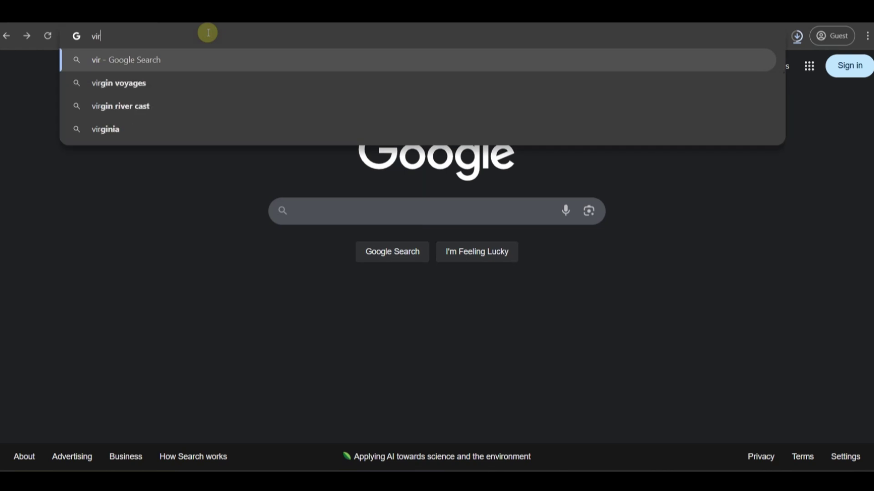
type("tualdj.co")
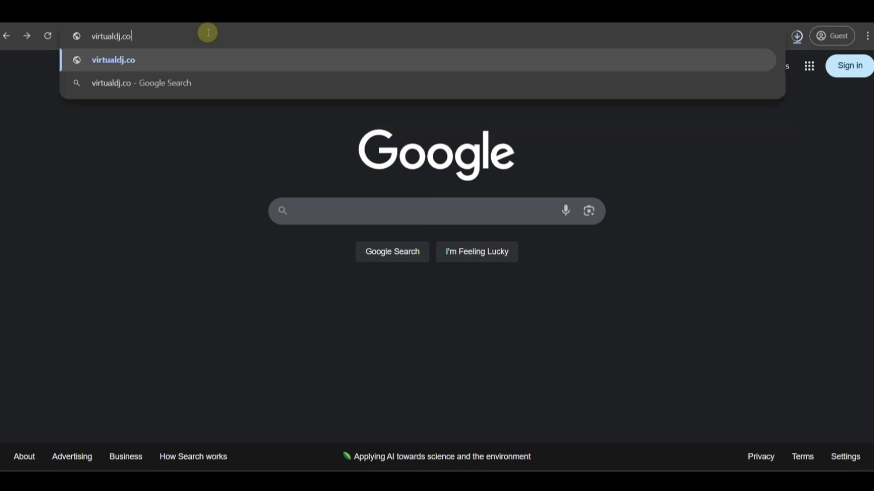
type("m")
key("Return")
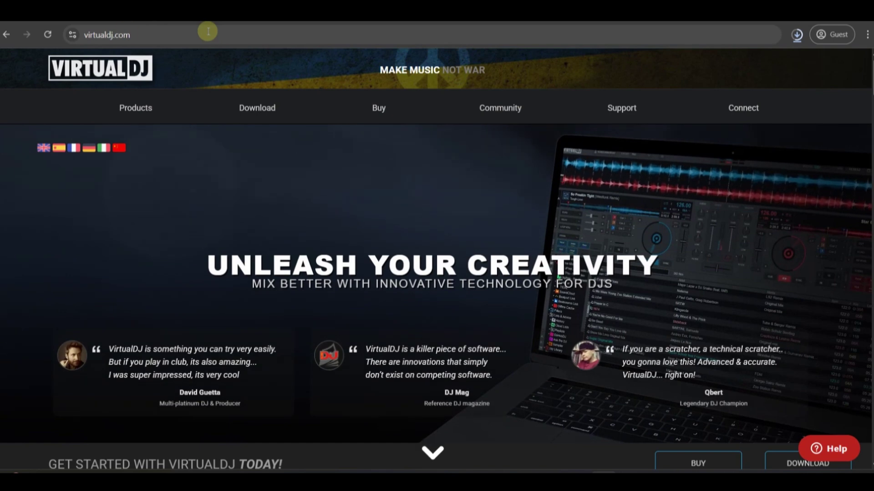
Step: Download the Windows installer install_virtualdj_2025_b8615_pc from the website and save it in the Downloads folder
scroll(494, 214, "down", 3)
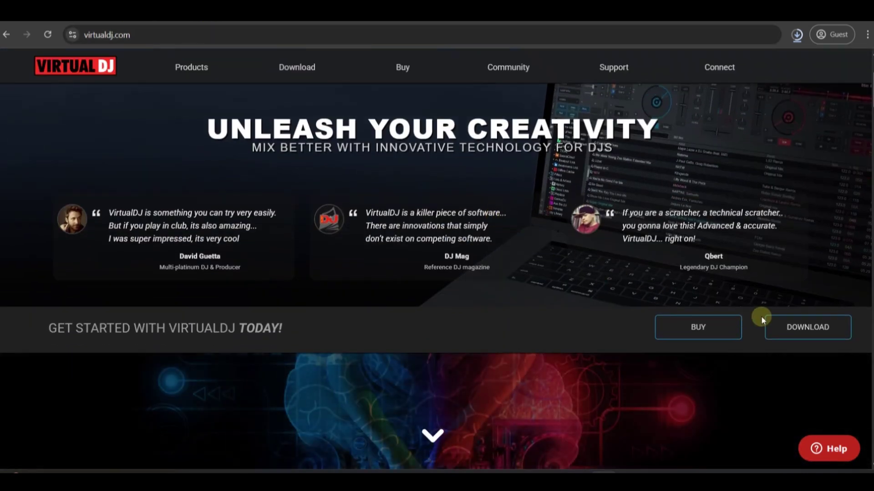
left_click(822, 329)
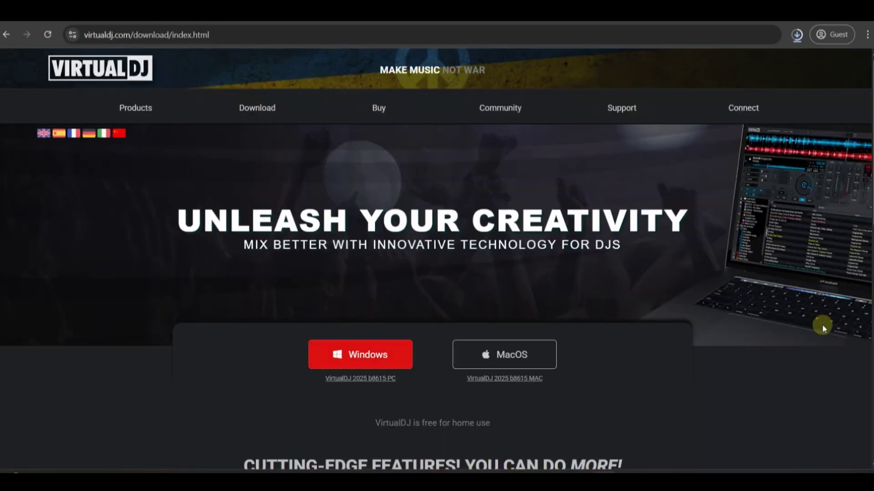
left_click(363, 368)
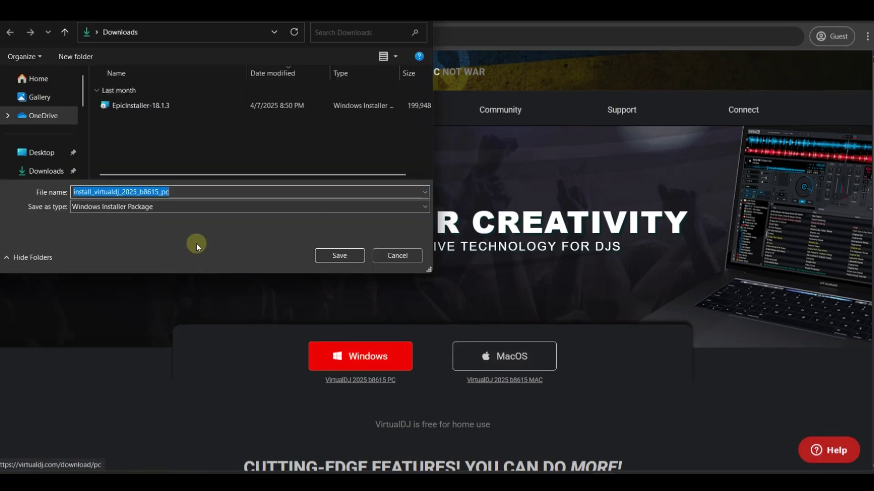
left_click(338, 255)
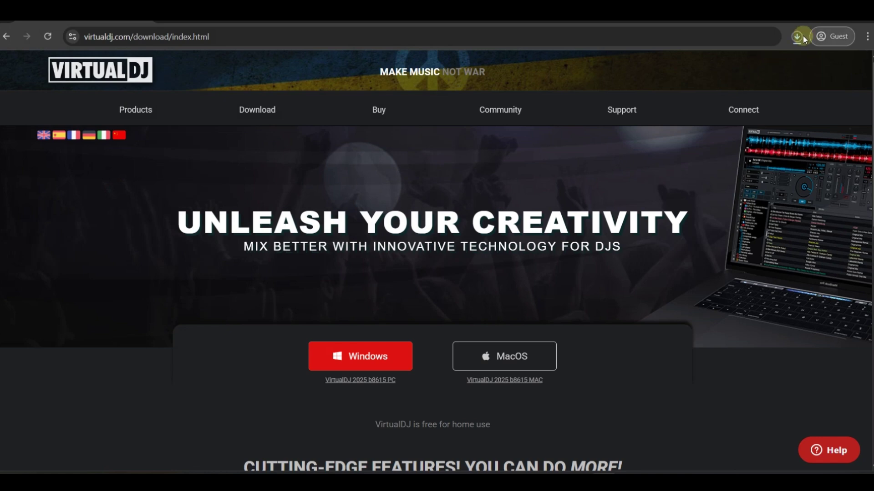
Step: Run the downloaded install_virtualdj_2025_b8615_pc.msi and install VirtualDJ 2025
left_click(802, 36)
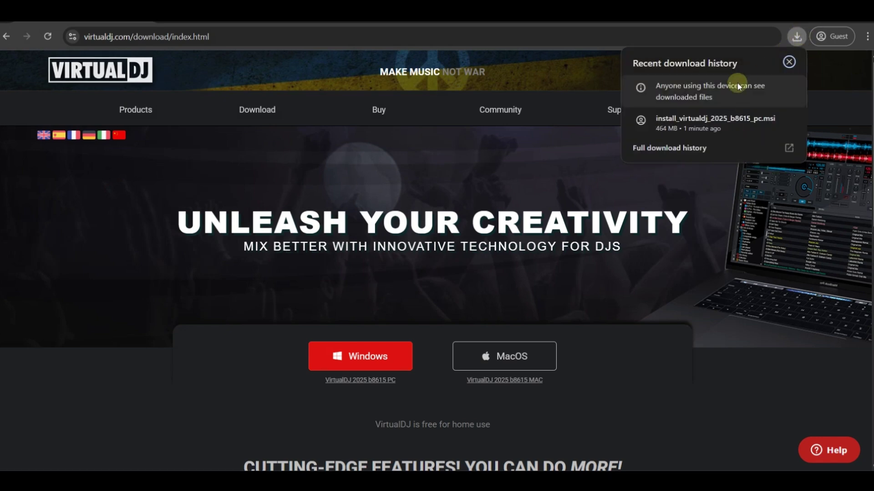
left_click(677, 124)
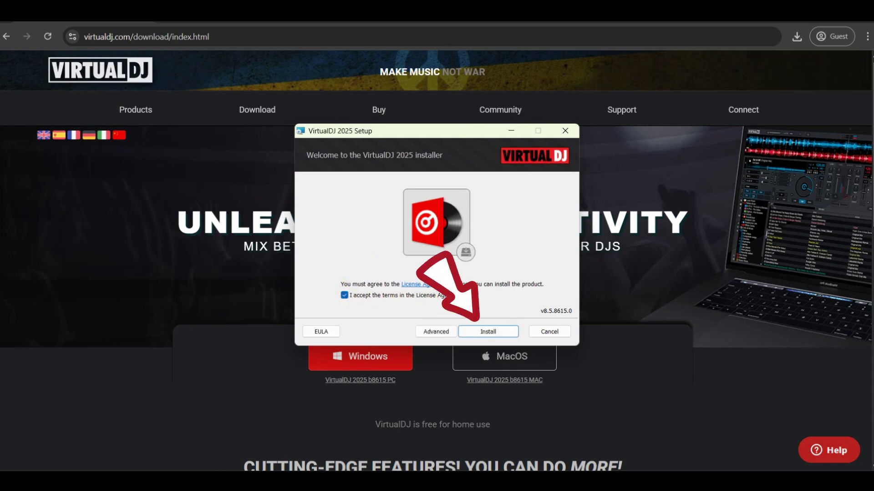
left_click(488, 332)
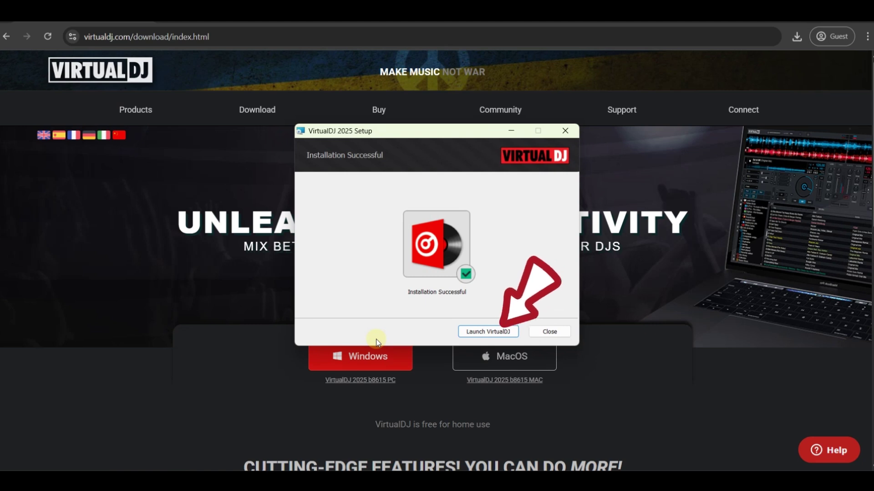
Step: Launch VirtualDJ from the finished installer and switch its layout to Pro
left_click(485, 331)
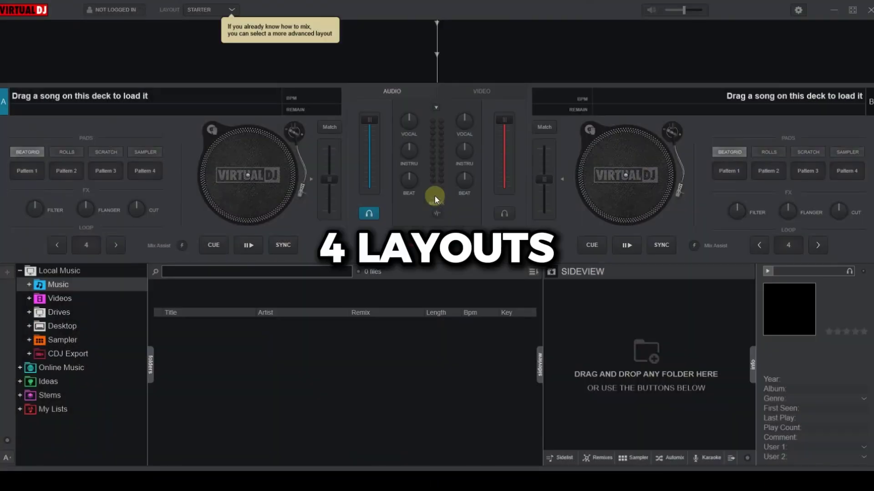
left_click(229, 10)
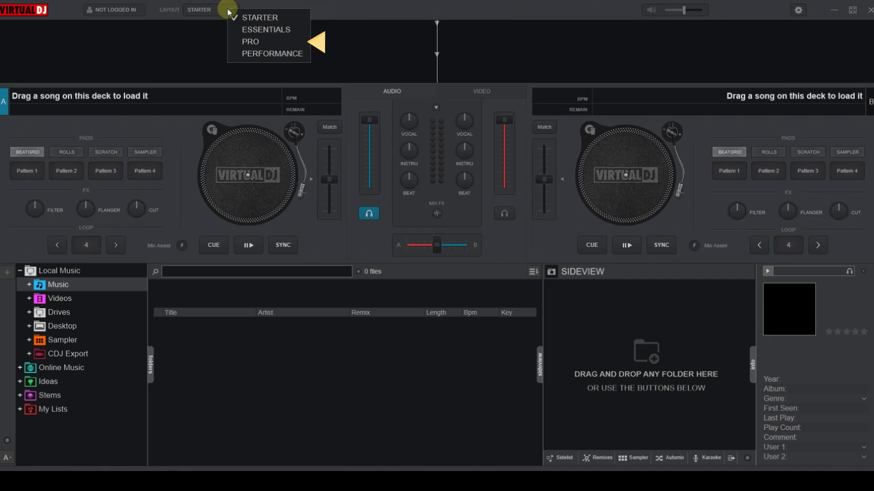
left_click(271, 40)
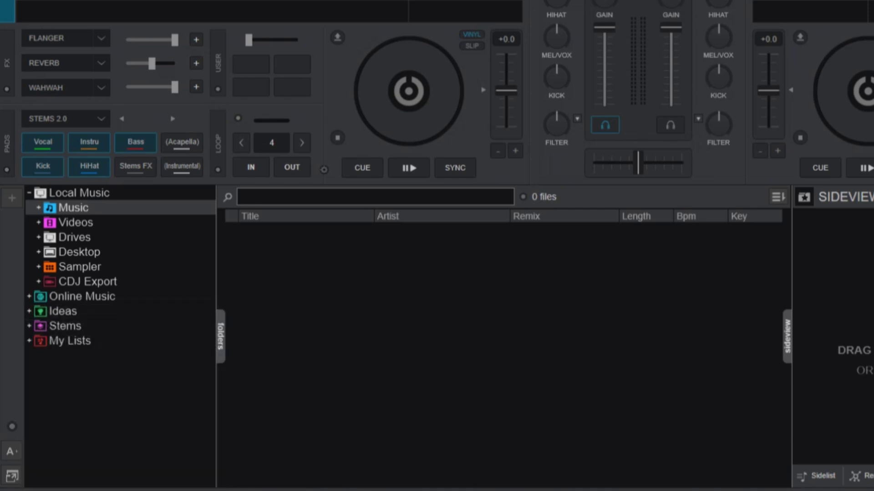
Step: Expand Local Music and open the Desktop's Music folder to browse its tracks
left_click(29, 295)
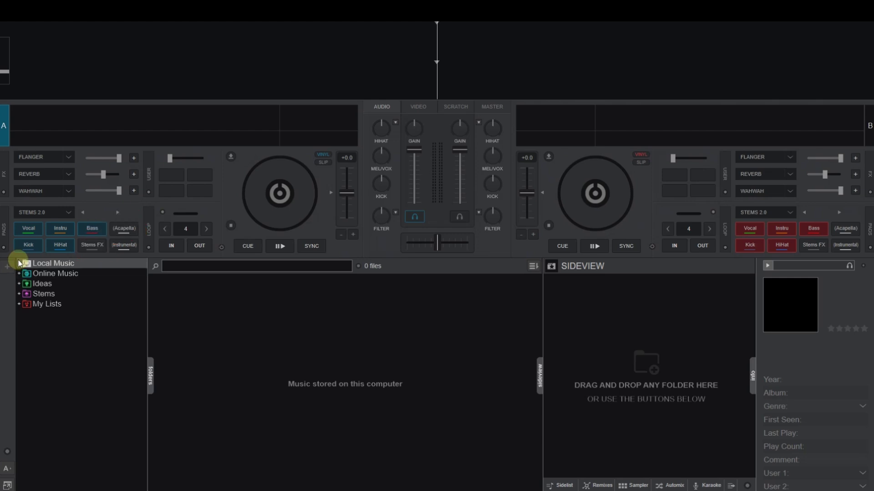
left_click(19, 264)
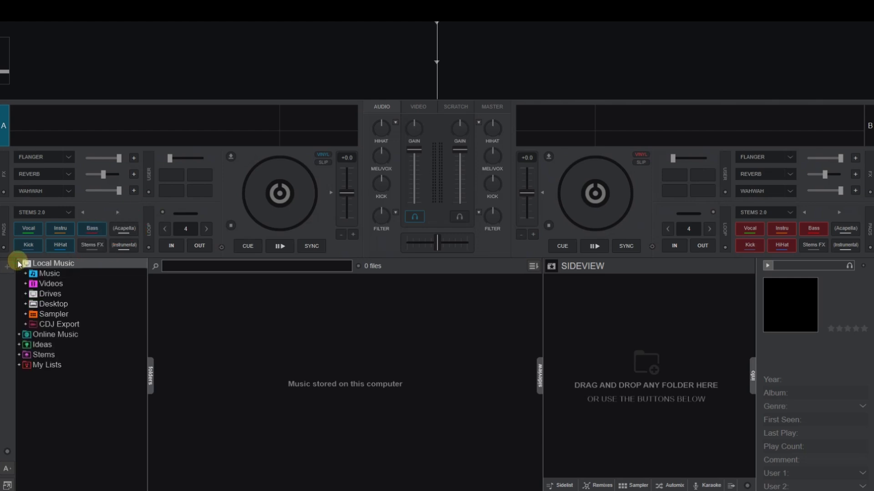
left_click(34, 304)
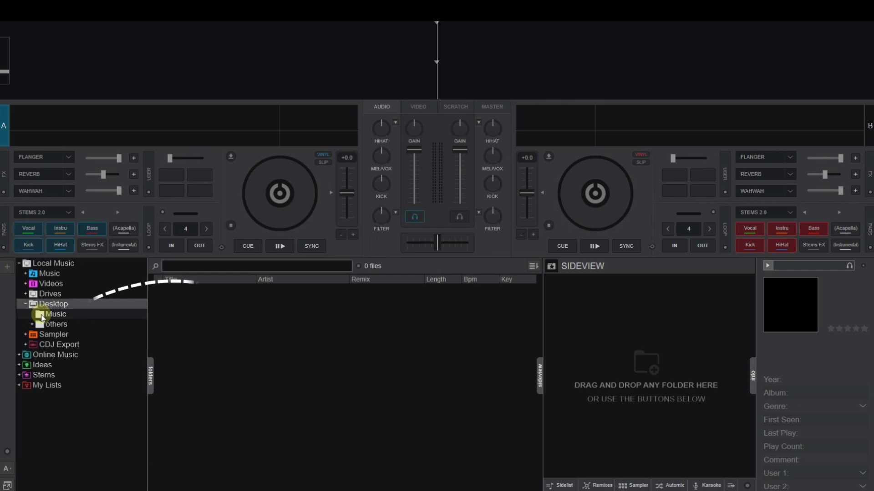
left_click(41, 315)
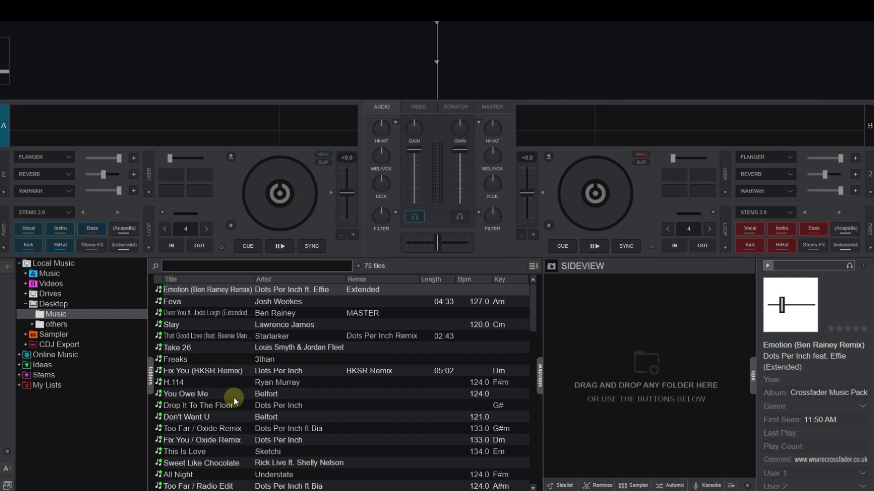
scroll(365, 406, "down", 5)
scroll(365, 405, "up", 5)
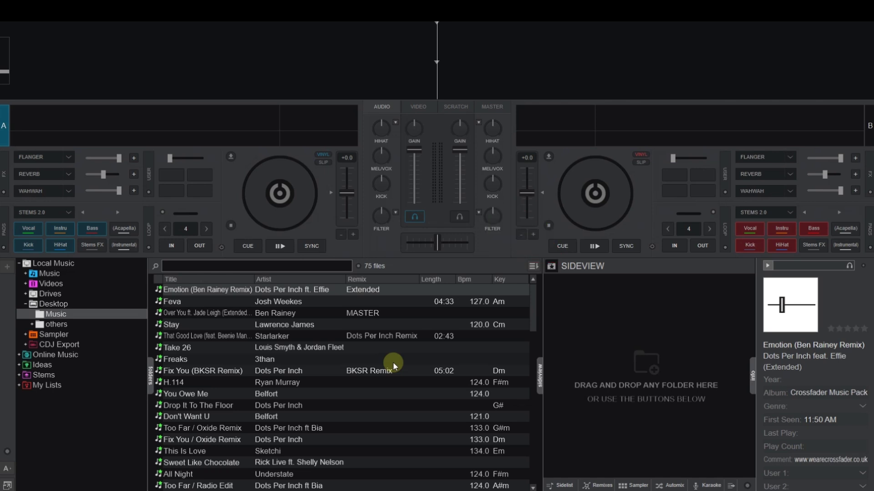
Step: Show the sampler in the sideview and trigger the Air Horn sample
left_click(633, 486)
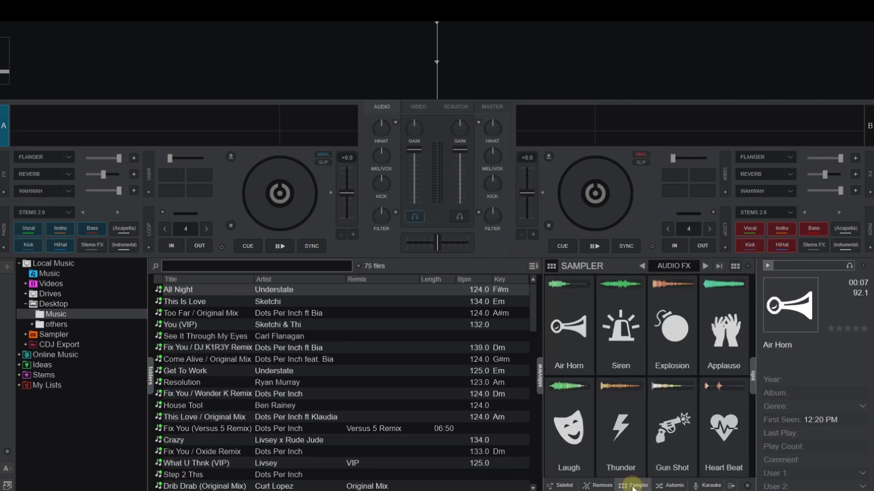
left_click(566, 315)
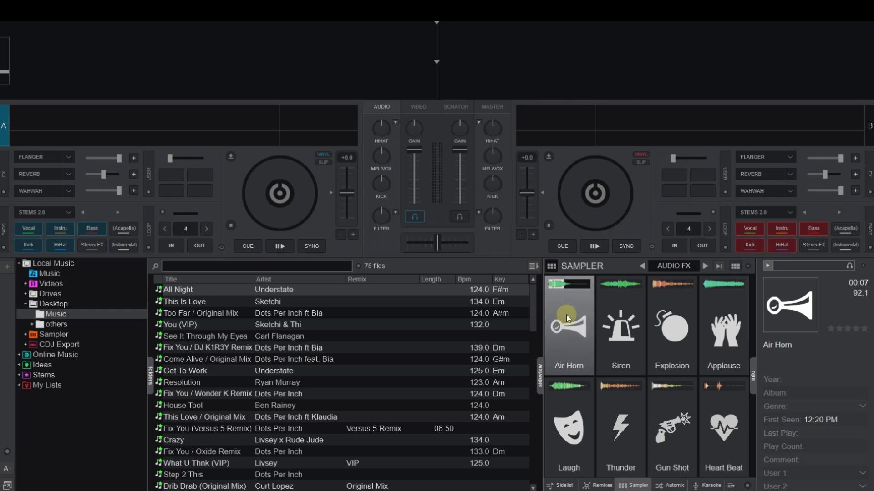
left_click(566, 315)
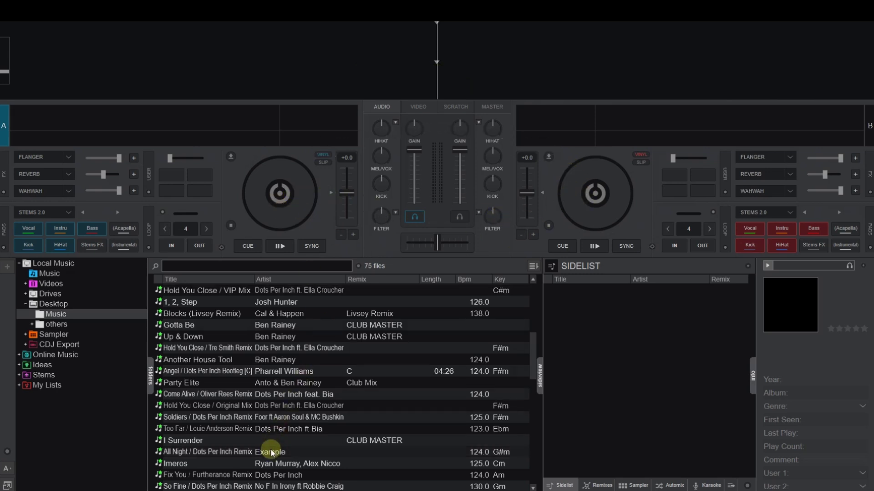
Step: Load All Night / Dots Per Inch Remix onto deck A and Over You (MASTER) onto deck B
left_click_drag(271, 452, 278, 179)
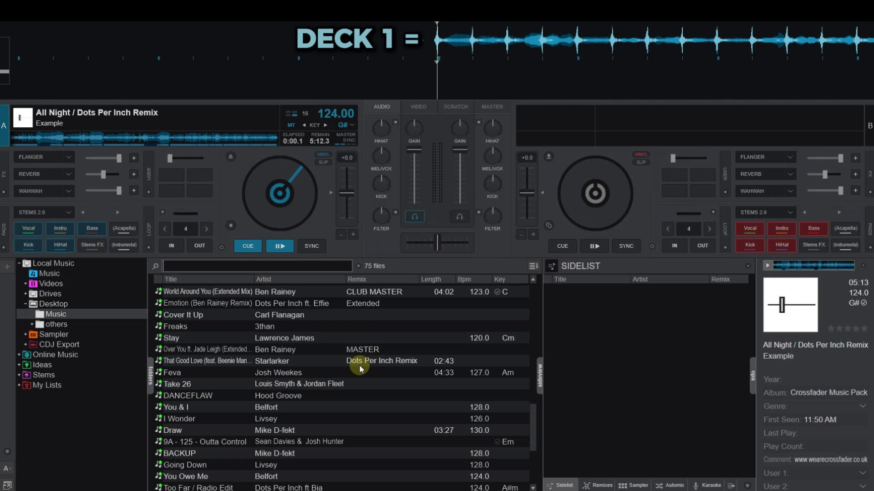
left_click_drag(357, 349, 537, 212)
left_click_drag(607, 188, 605, 186)
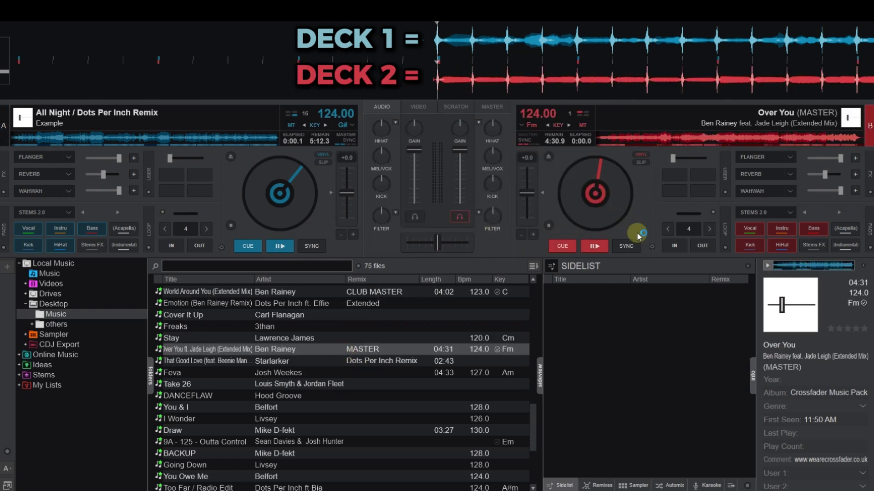
Step: Start playback on deck A, then return its track to the cue point
left_click(281, 247)
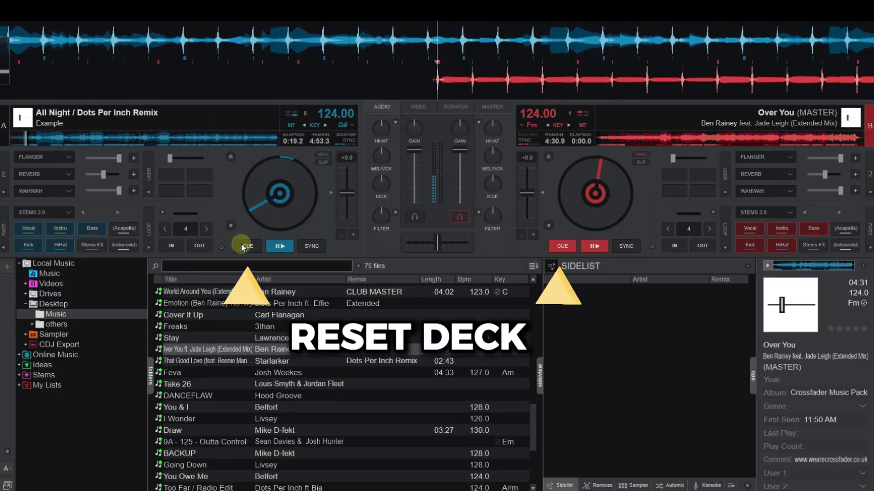
left_click(248, 246)
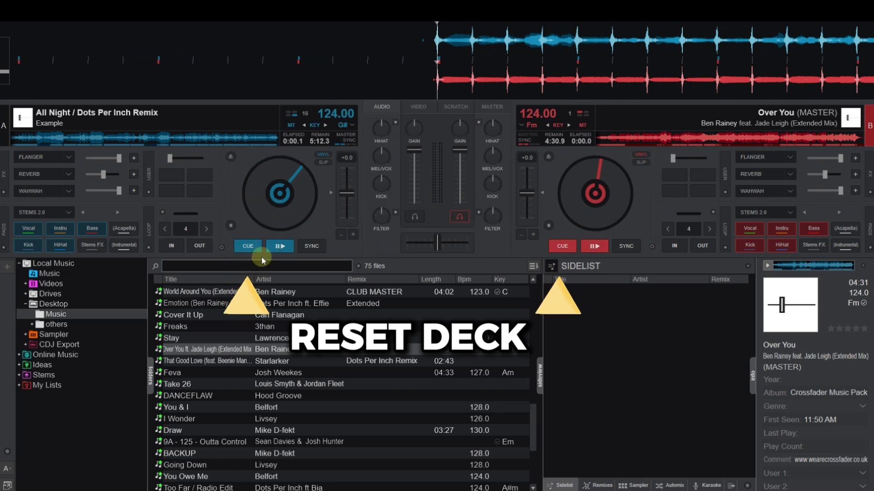
Step: Play decks A and B together with deck A synced to deck B, and return both tracks to their cue points
left_click(287, 249)
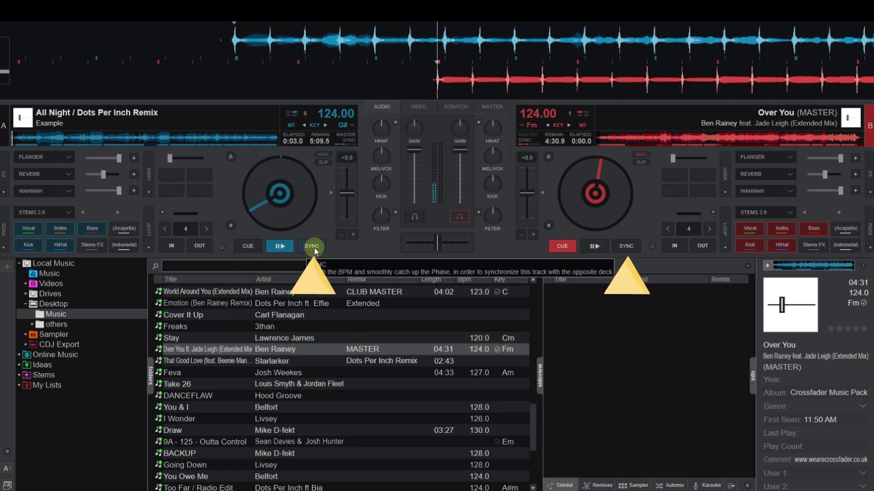
left_click(594, 246)
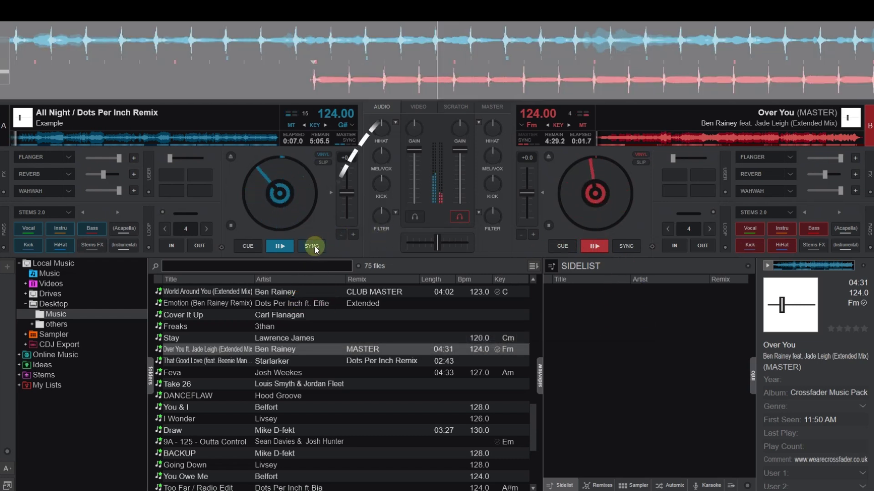
left_click(315, 247)
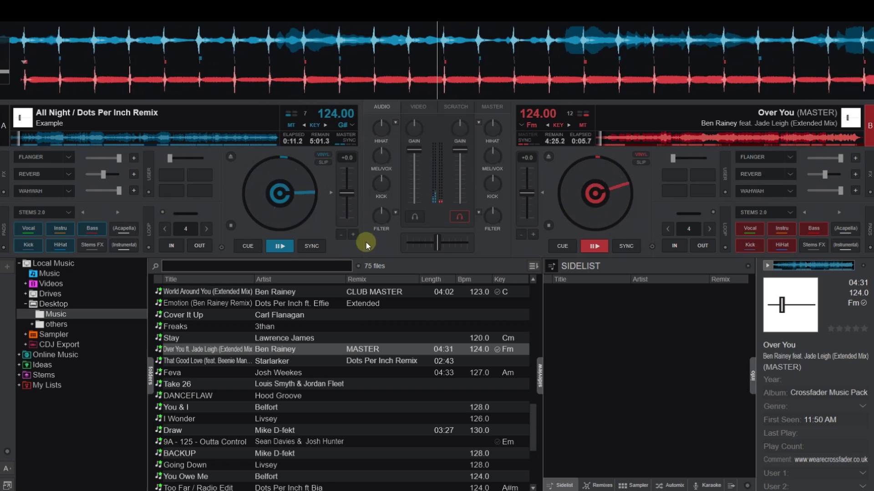
left_click(245, 246)
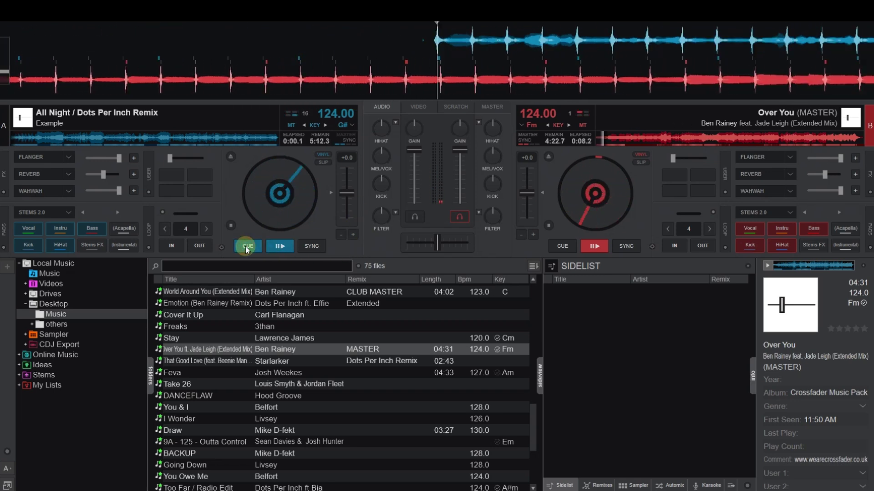
left_click(562, 246)
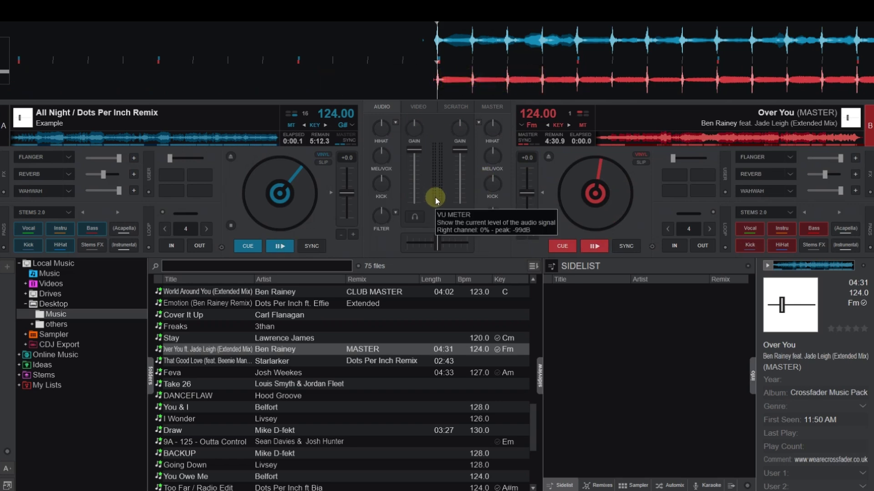
Step: Look through the mixer's Video, Scratch and Master views, ending back on the Audio view
left_click(414, 107)
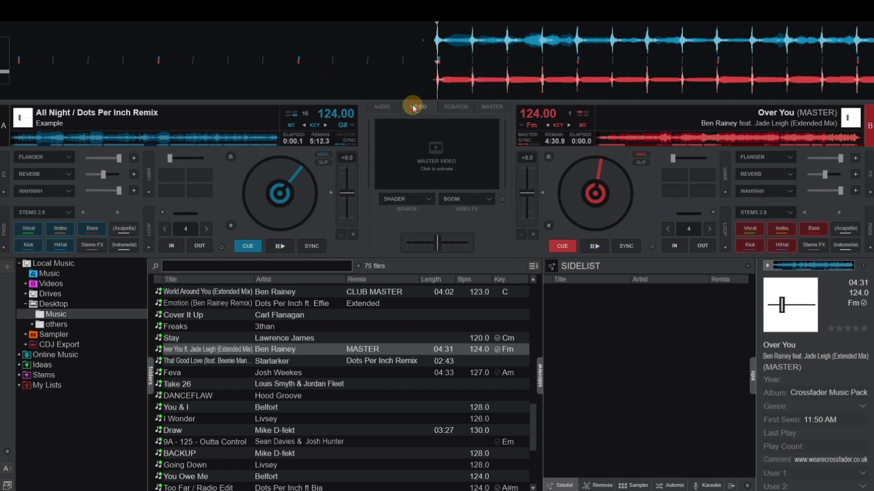
left_click(453, 109)
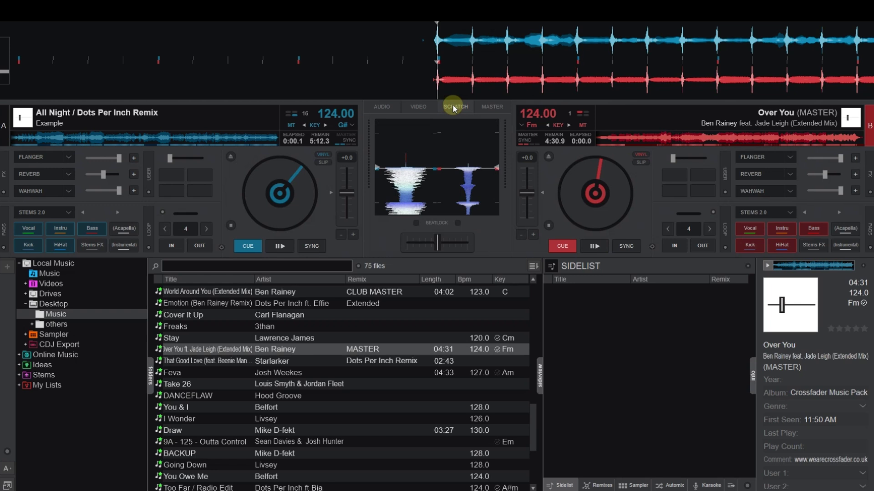
left_click(495, 107)
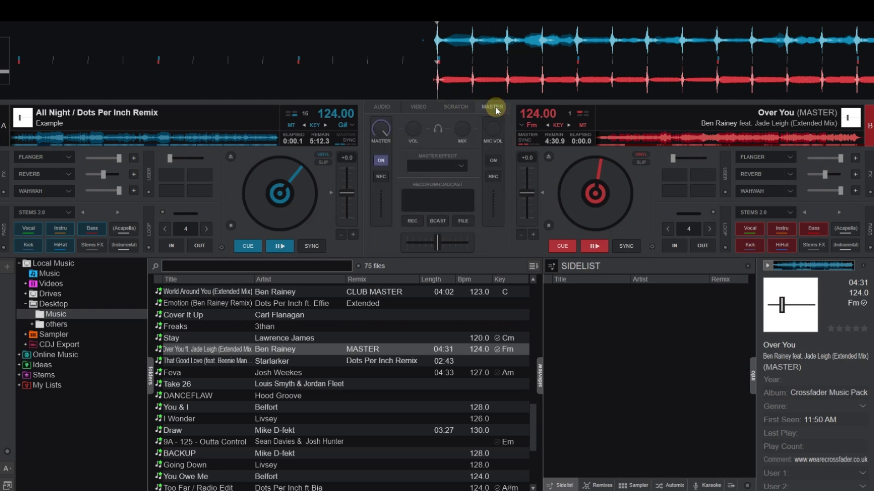
left_click(382, 108)
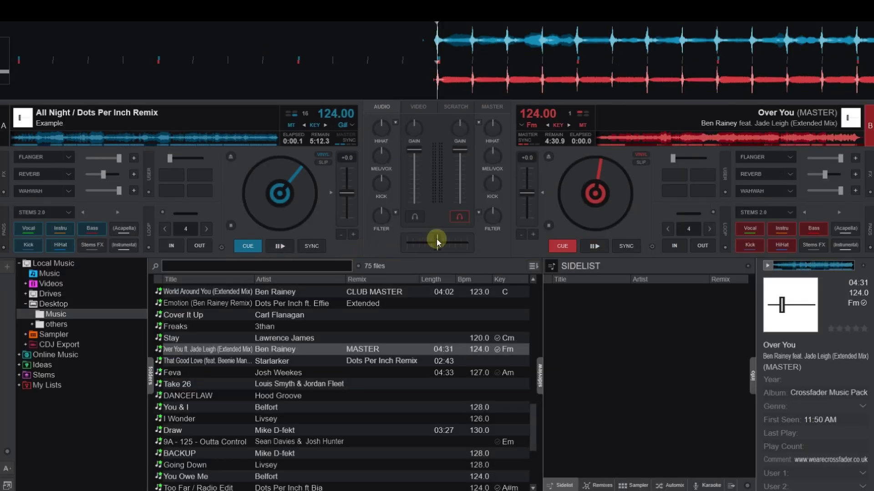
Step: Move the crossfader fully to deck A, then blend gradually across until it is fully on deck B
left_click_drag(436, 239, 389, 241)
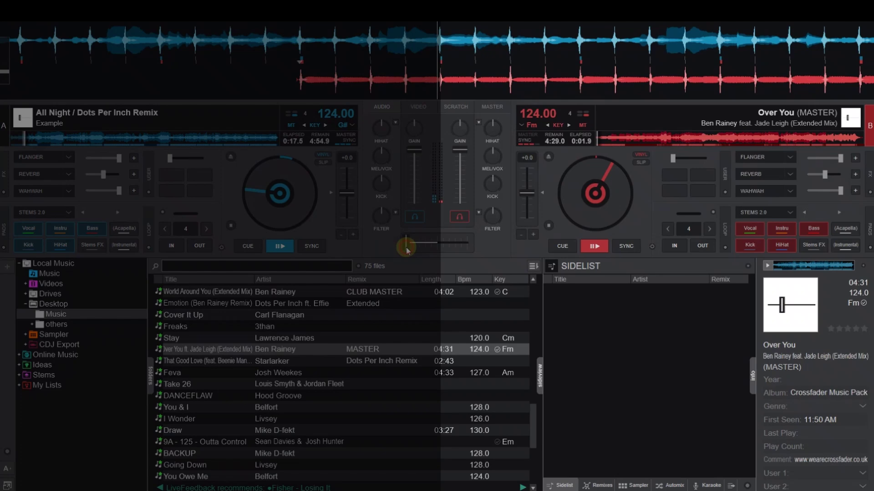
left_click_drag(406, 250, 414, 250)
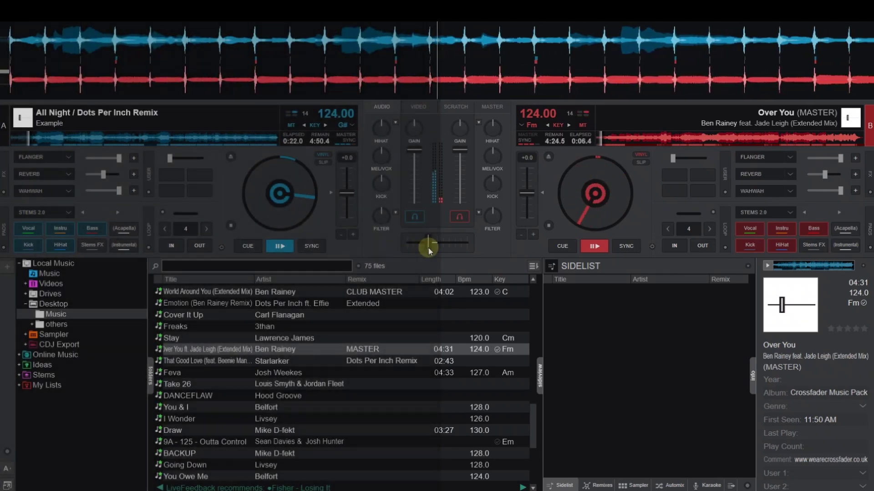
left_click_drag(427, 249, 485, 251)
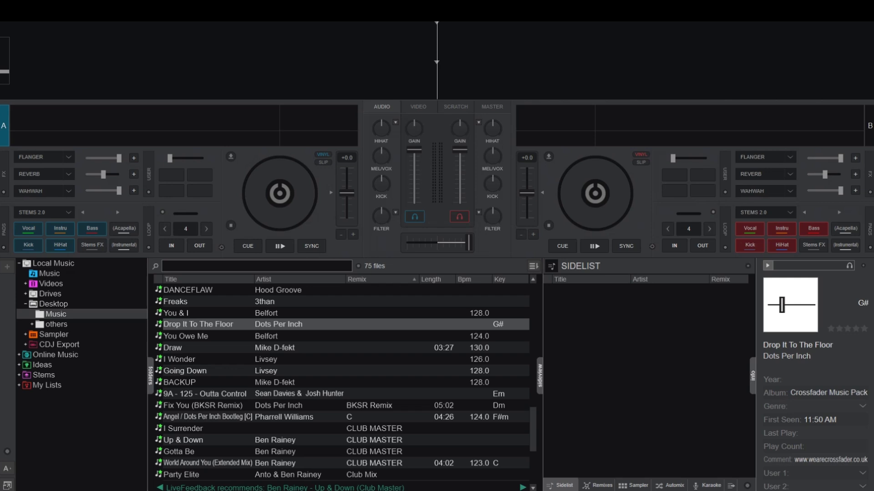
Step: Add the Key Difference column to the track list
right_click(403, 282)
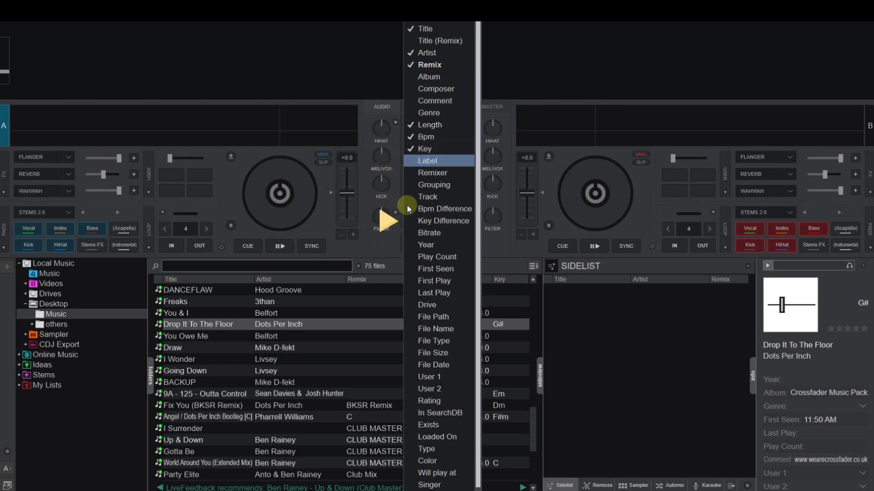
left_click(424, 222)
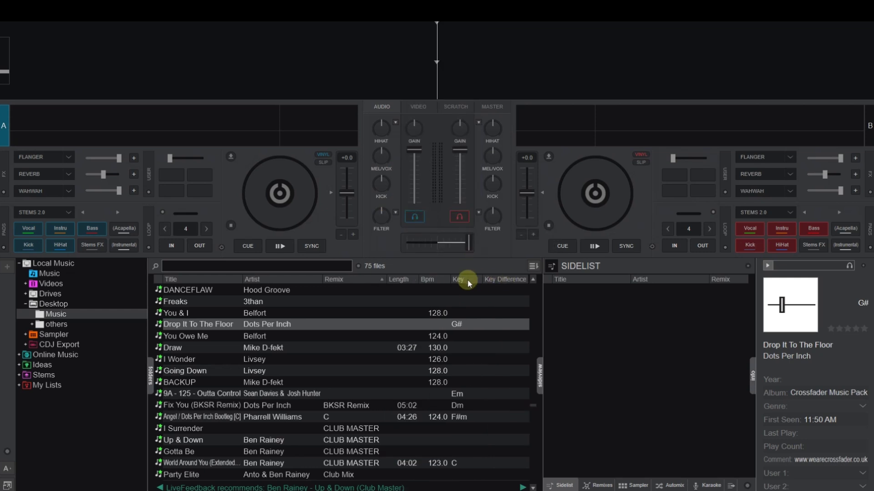
Step: Select all tracks in the Music folder and batch analyze them for BPM and key, checking the analyzed list
left_click(267, 362)
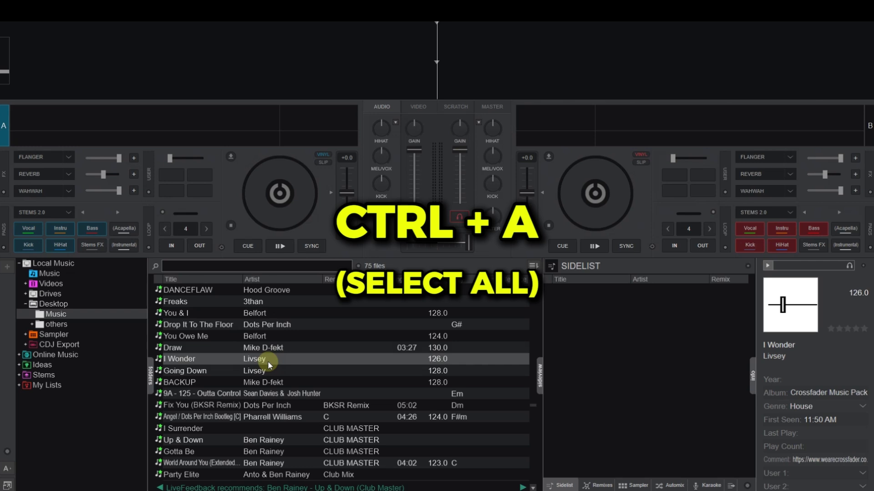
key("ctrl+a")
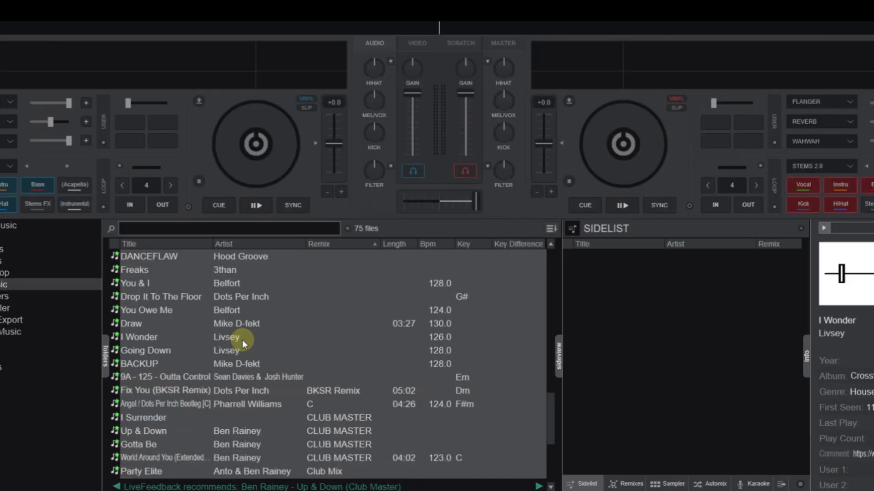
right_click(242, 340)
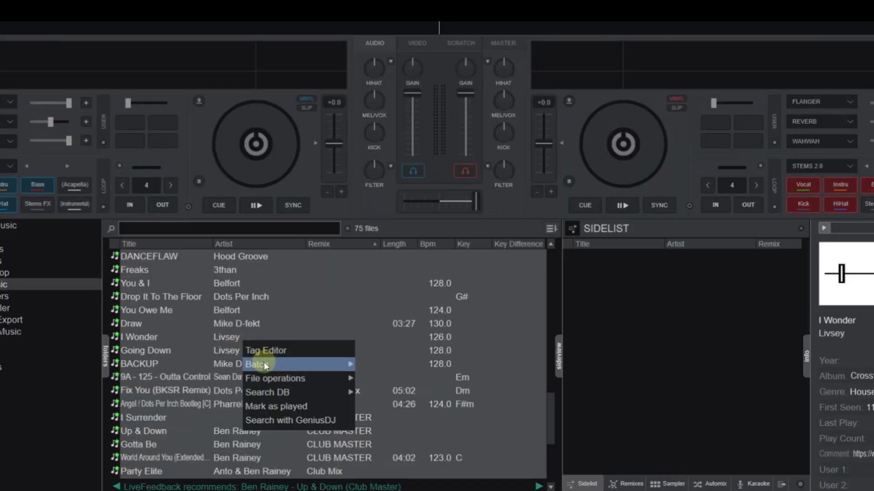
mouse_move(286, 361)
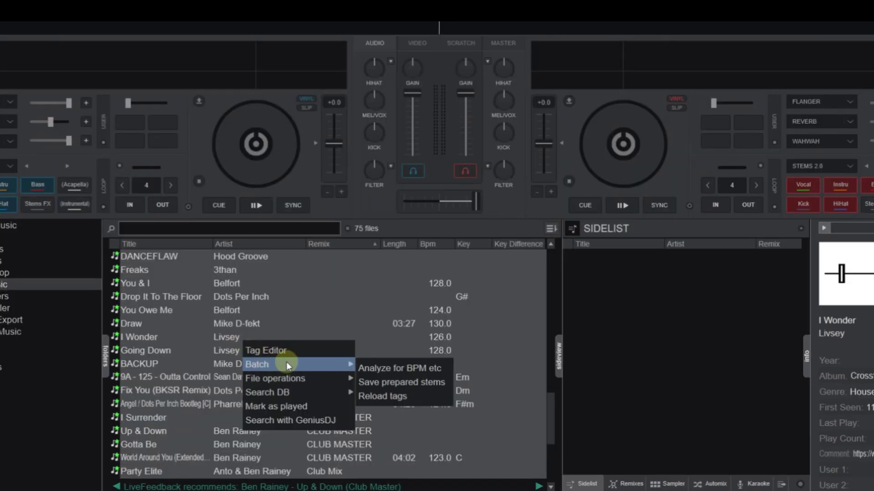
left_click(384, 367)
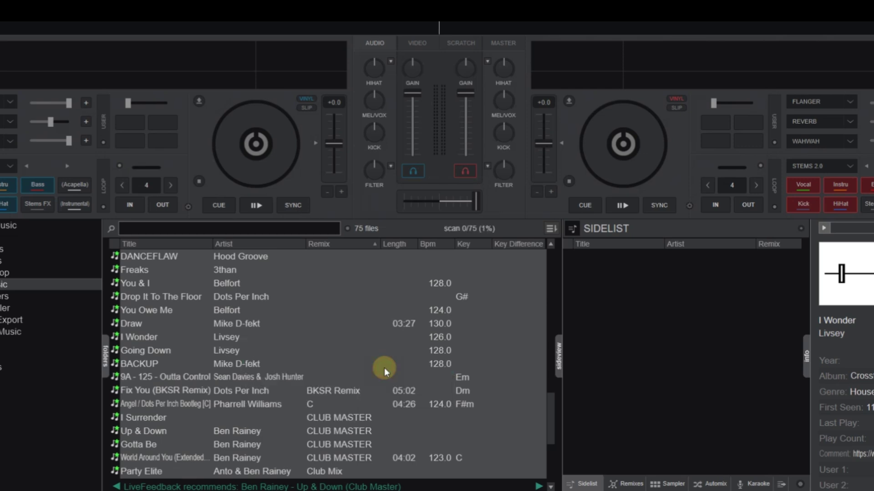
scroll(384, 368, "down", 4)
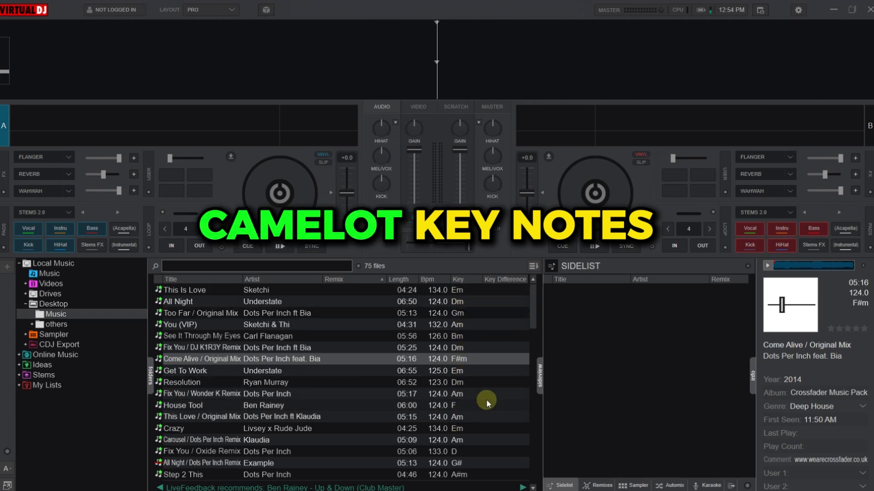
Step: Find the keyDisplay option by searching the settings for "key display", set it to Harmonic and close the settings
left_click(798, 10)
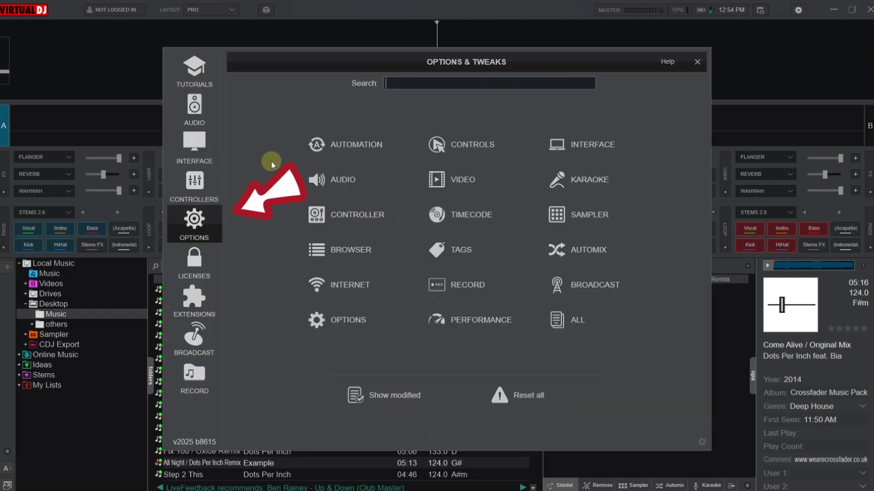
left_click(205, 226)
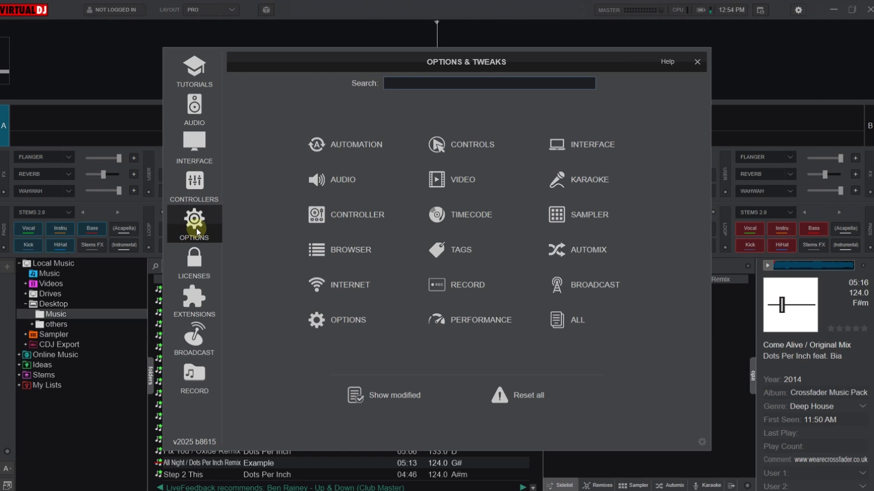
type("key display")
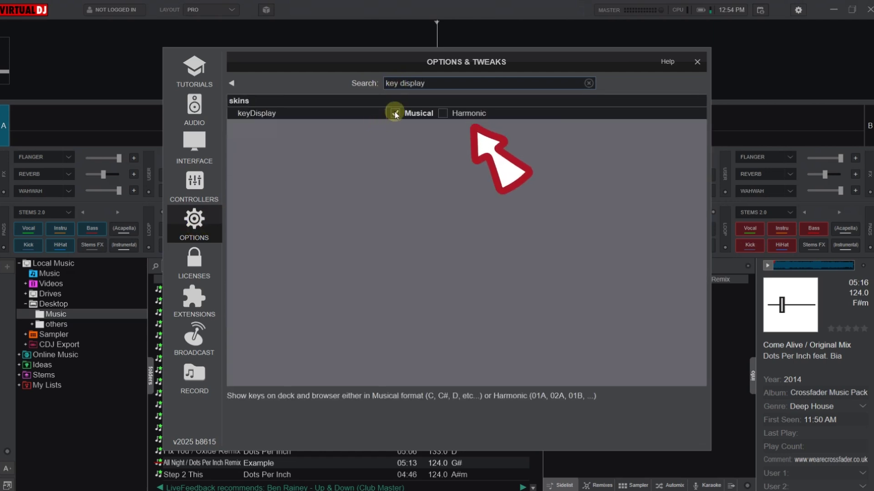
left_click(442, 114)
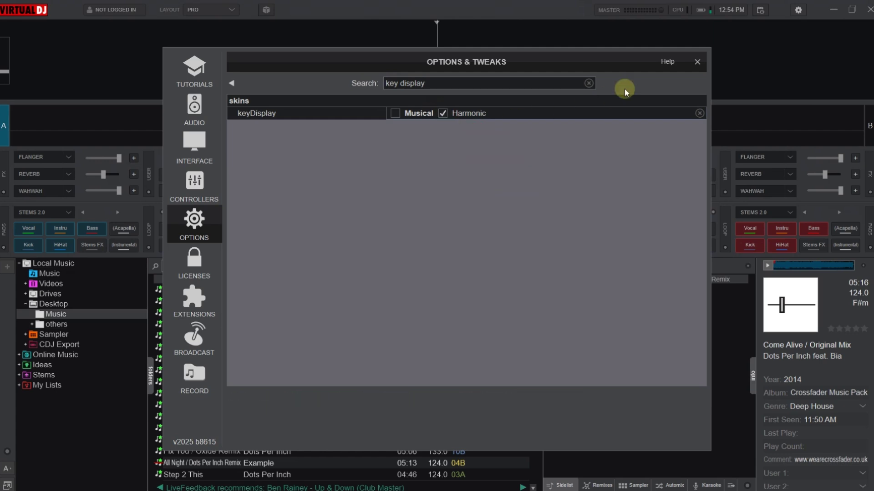
left_click(698, 62)
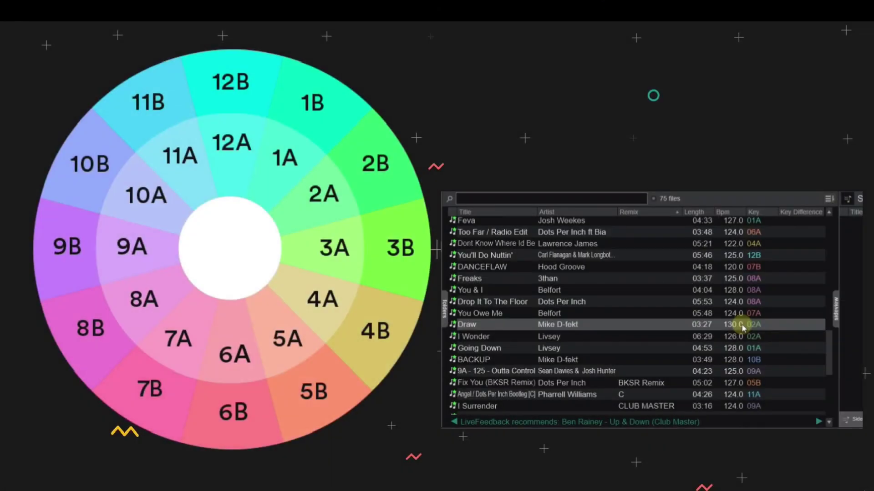
Step: Look over the harmonic key codes in the track list and sort the tracks by Key in ascending order
scroll(742, 326, "down", 9)
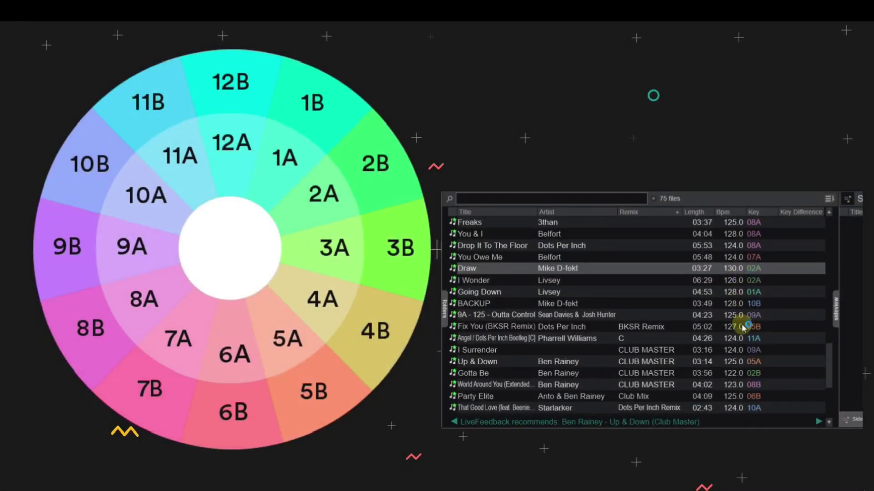
scroll(743, 327, "down", 7)
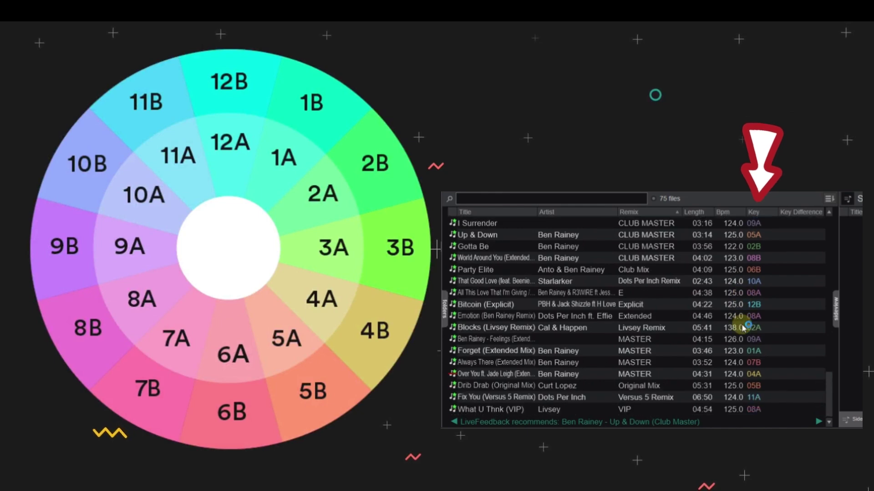
scroll(743, 327, "down", 18)
scroll(742, 327, "up", 1)
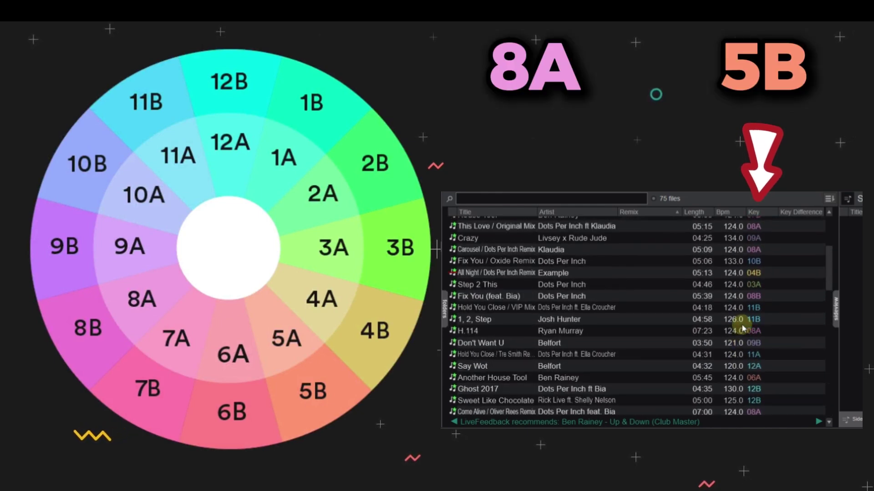
scroll(743, 326, "down", 3)
left_click(758, 213)
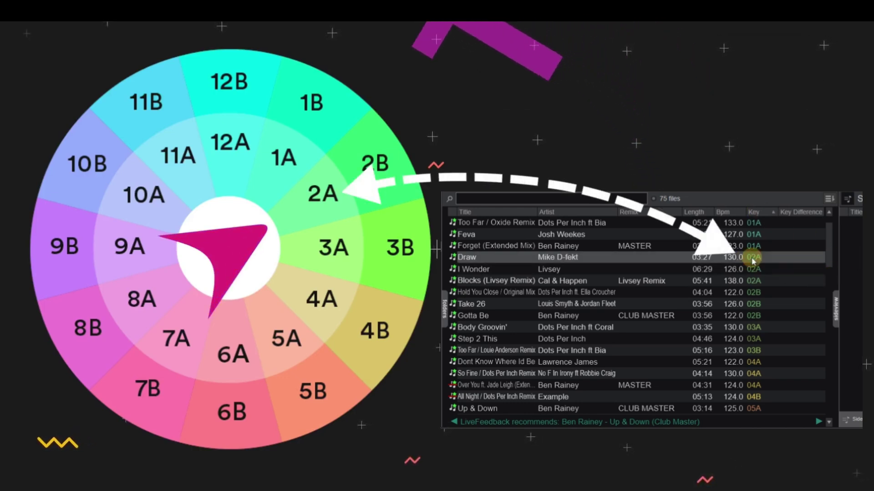
Step: Compare tracks that mix well with key 2A by selecting one each in 02A, 03A, 01A and 02B
left_click(769, 280)
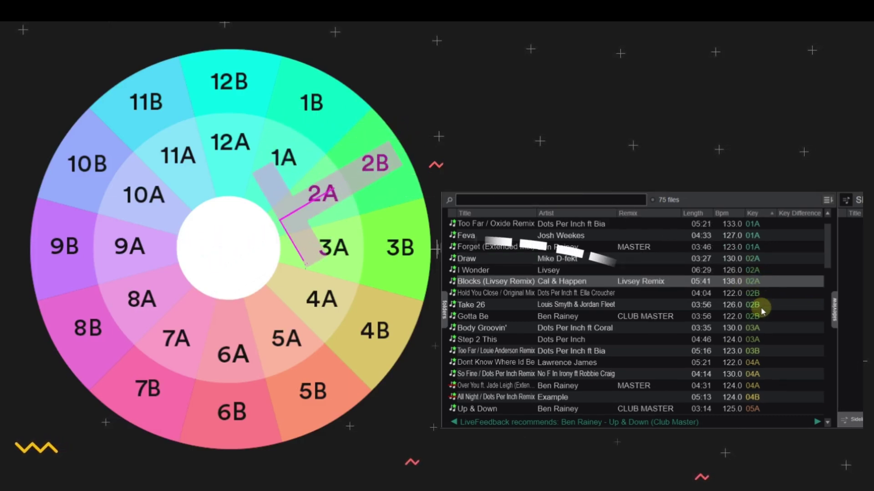
left_click(762, 329)
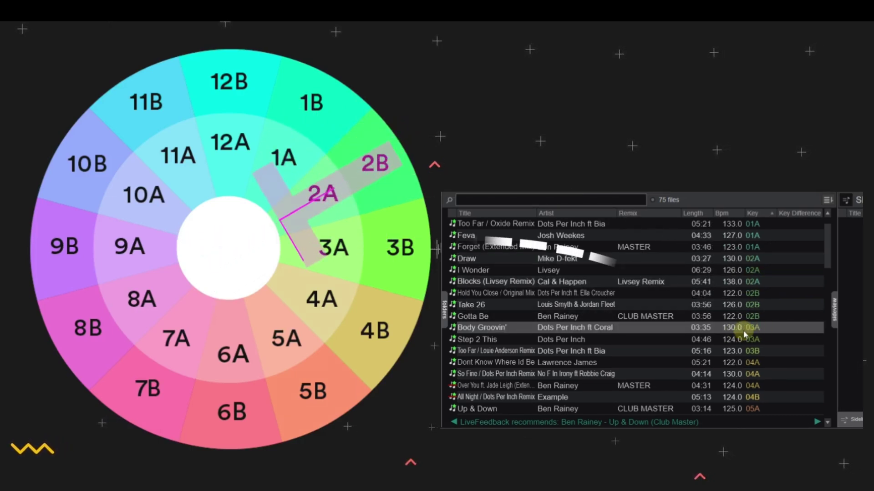
left_click(747, 227)
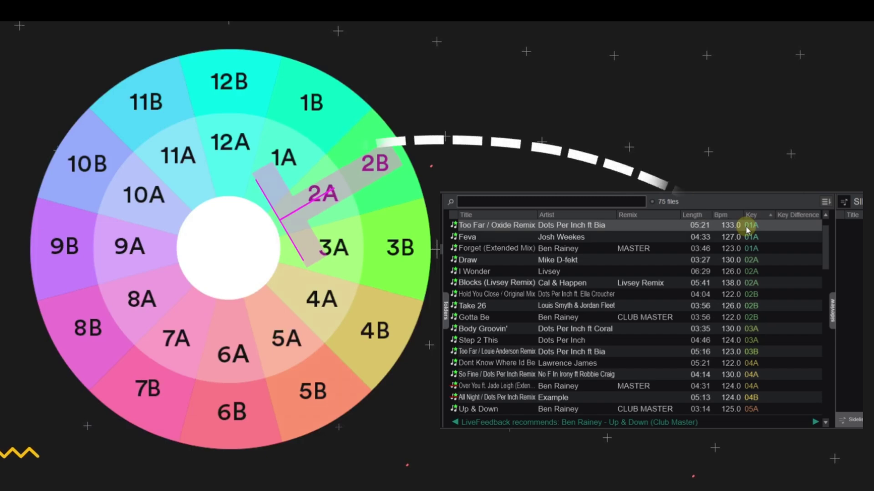
left_click(740, 306)
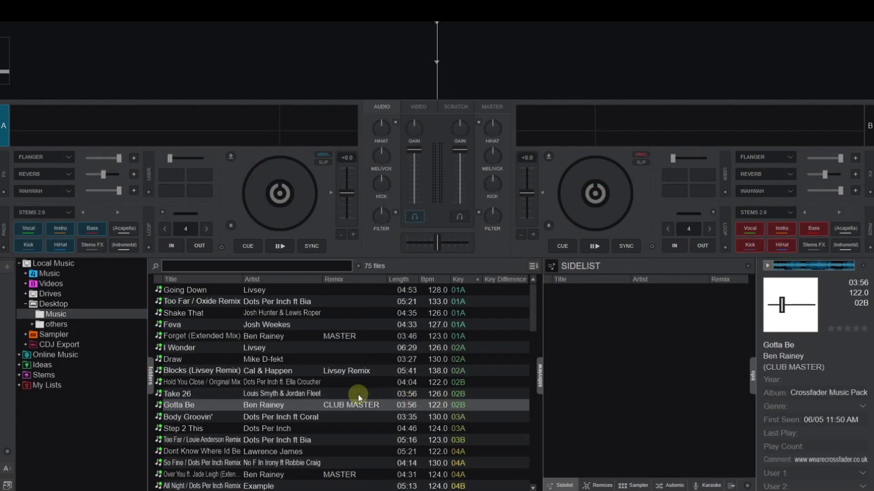
Step: Load Gotta Be (CLUB MASTER) onto deck A and examine the other tracks' Key Difference values against it
left_click_drag(340, 408, 280, 172)
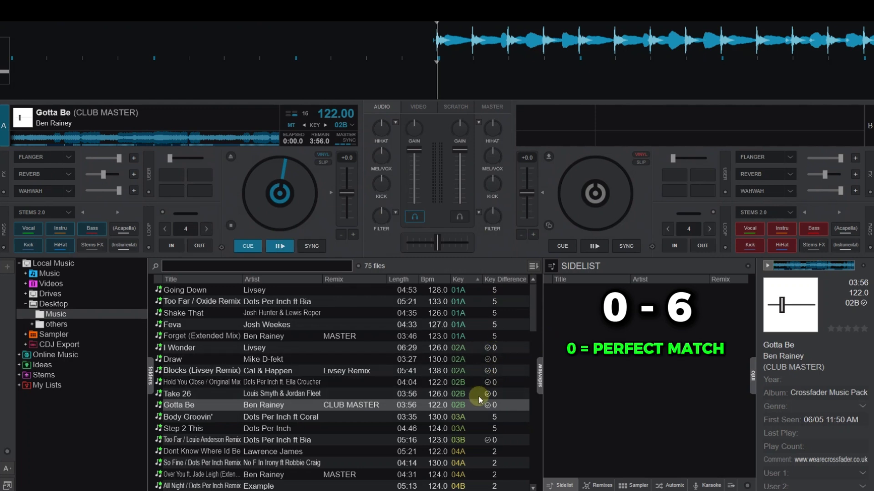
scroll(478, 395, "down", 4)
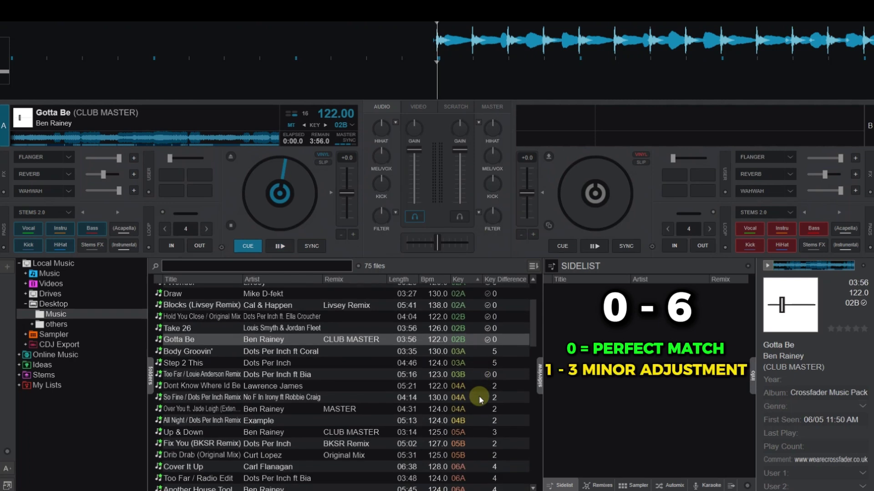
Step: Examine the Key Difference values of the tracks in keys 03A to 08A against the track on deck A
scroll(485, 400, "down", 3)
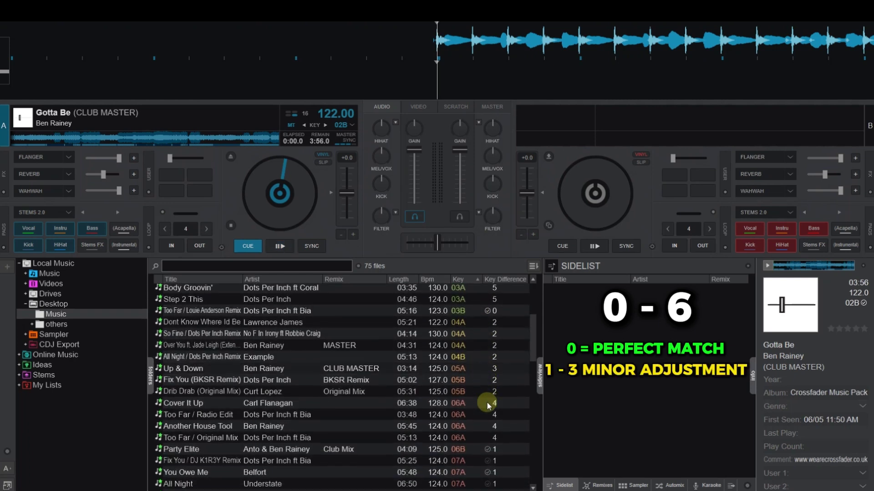
scroll(488, 405, "down", 2)
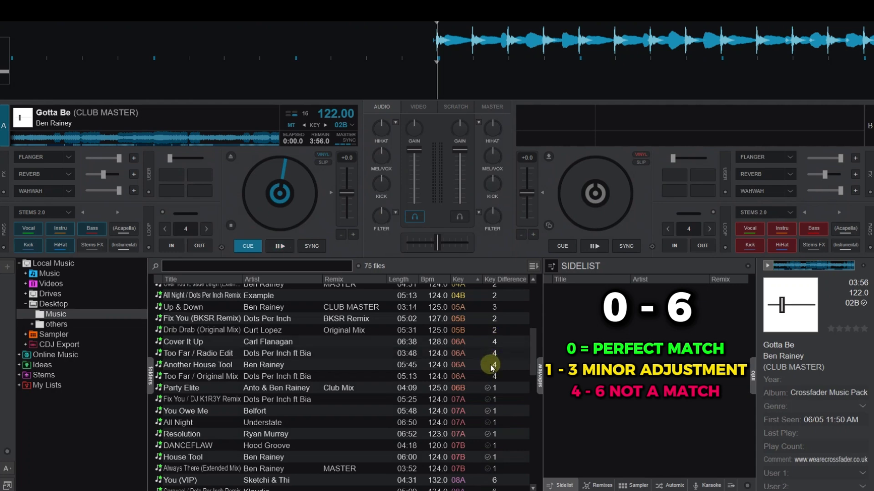
scroll(492, 375, "down", 3)
scroll(492, 377, "down", 3)
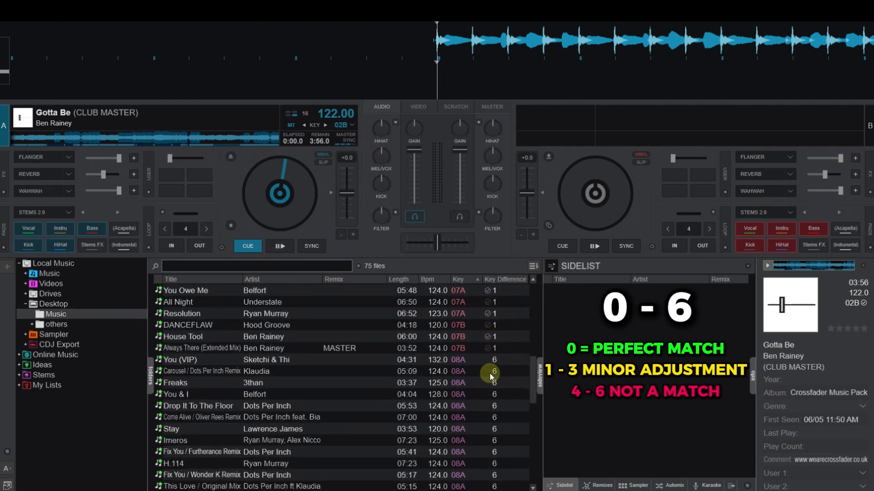
scroll(499, 390, "down", 4)
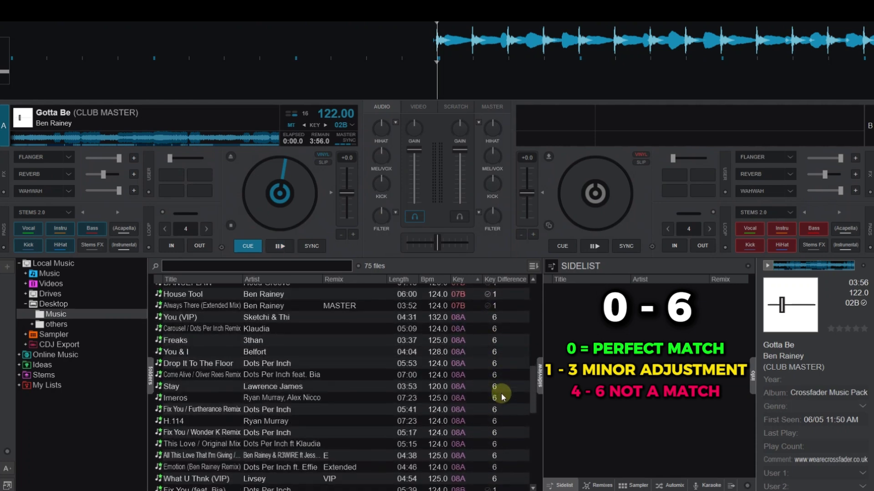
scroll(502, 397, "up", 10)
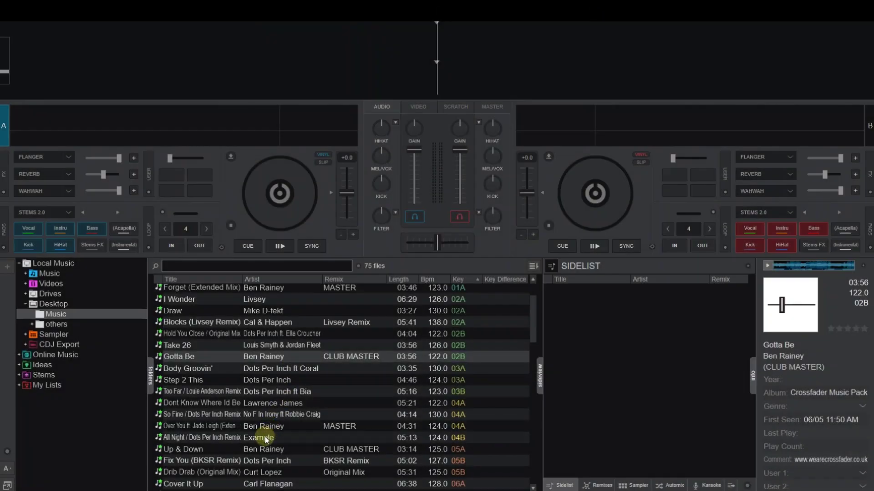
Step: Load All Night / Dots Per Inch Remix onto deck A, sort the tracks by Bpm and look over their Key Difference values
left_click_drag(256, 437, 282, 208)
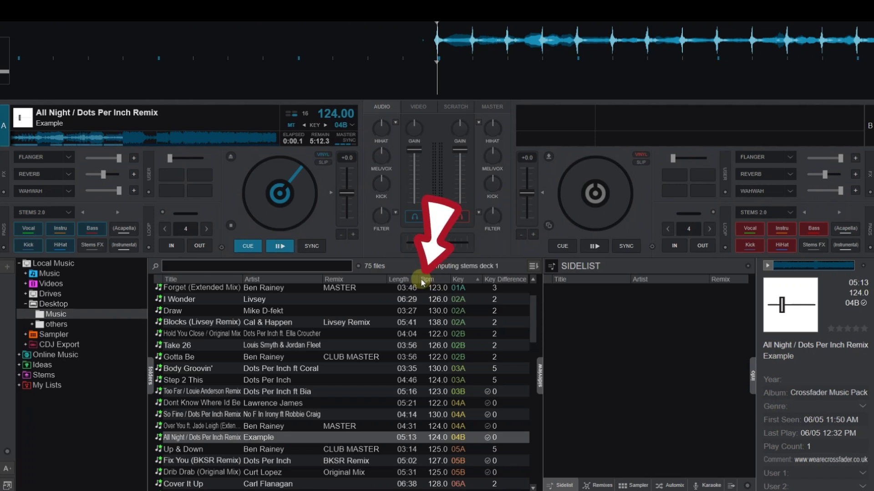
left_click(438, 280)
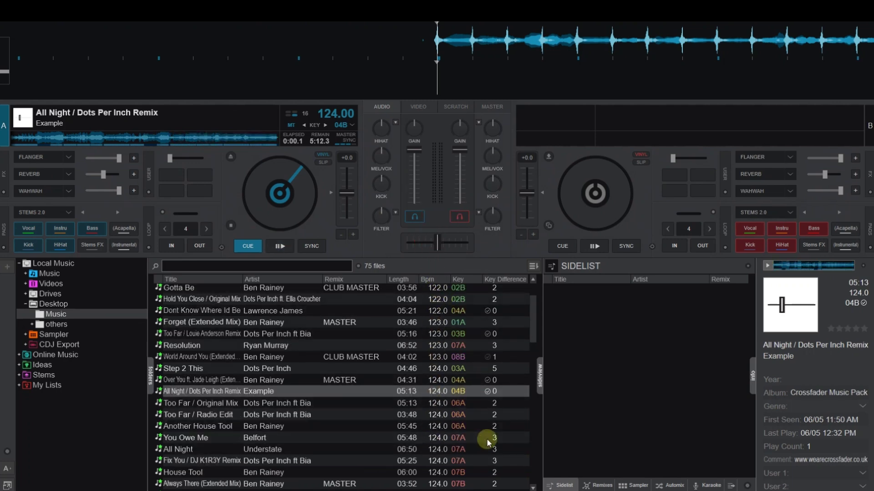
scroll(482, 428, "down", 5)
scroll(479, 407, "down", 8)
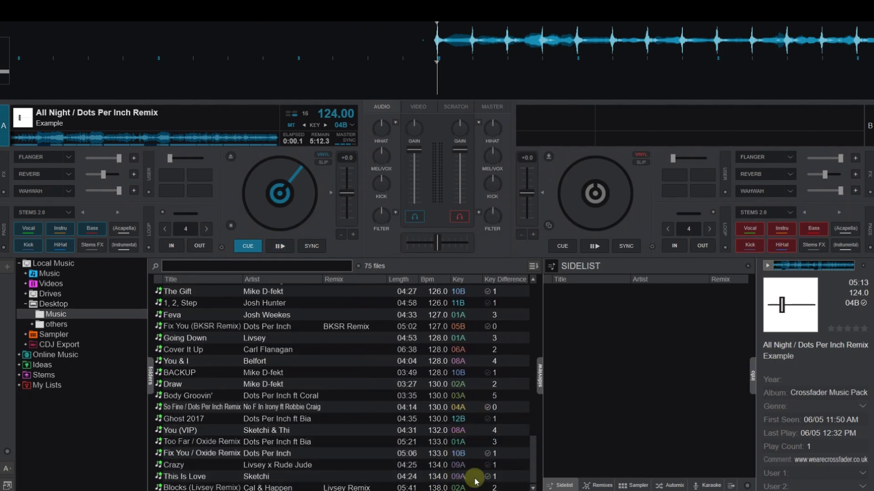
scroll(474, 480, "up", 6)
scroll(476, 481, "up", 8)
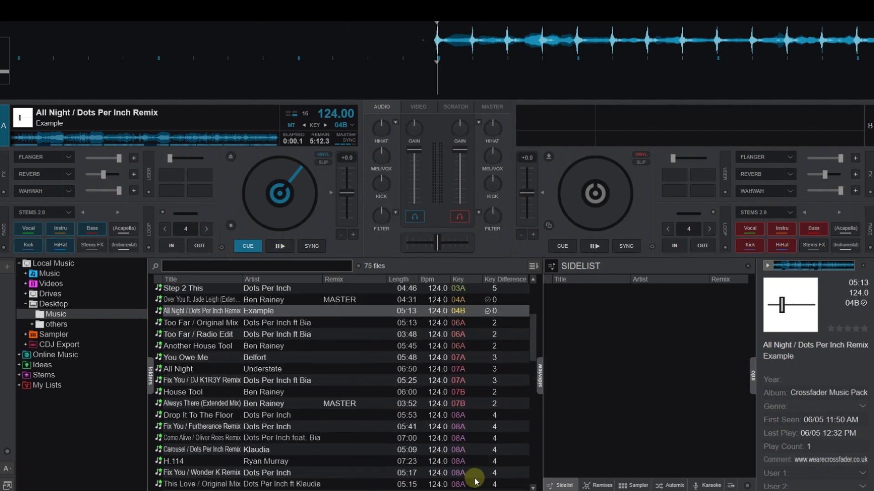
scroll(475, 481, "up", 2)
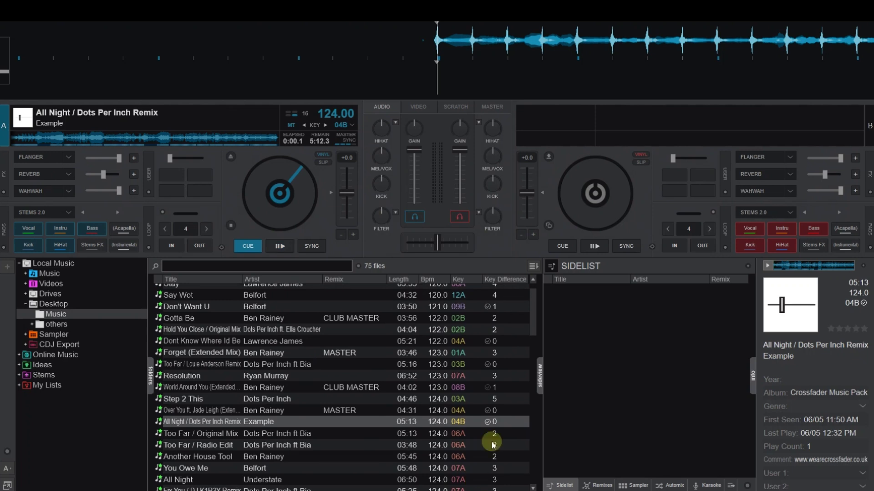
Step: Sort the tracks by Key Difference in ascending order and look through the list from the best to the worst matches
left_click(506, 279)
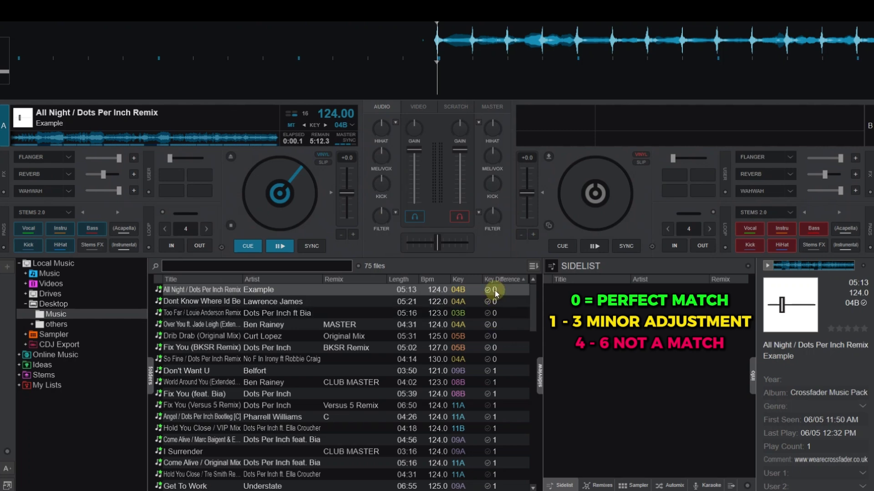
scroll(496, 390, "down", 5)
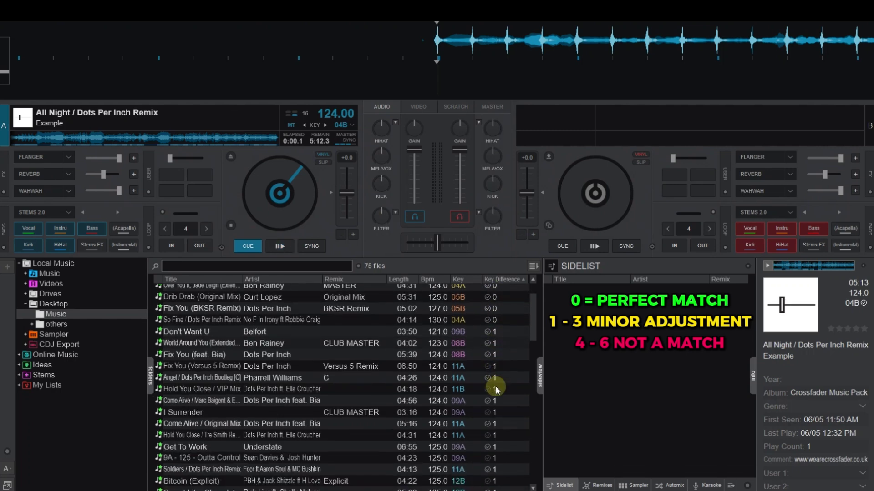
scroll(496, 390, "down", 4)
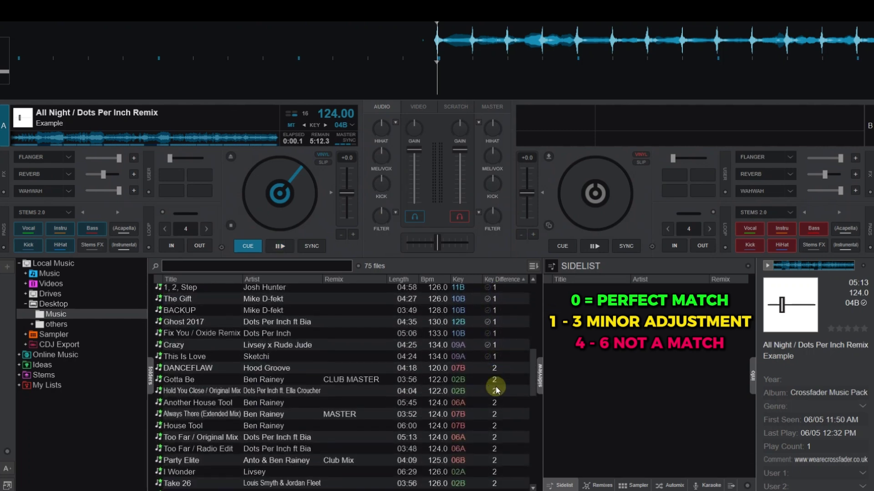
scroll(496, 423, "down", 5)
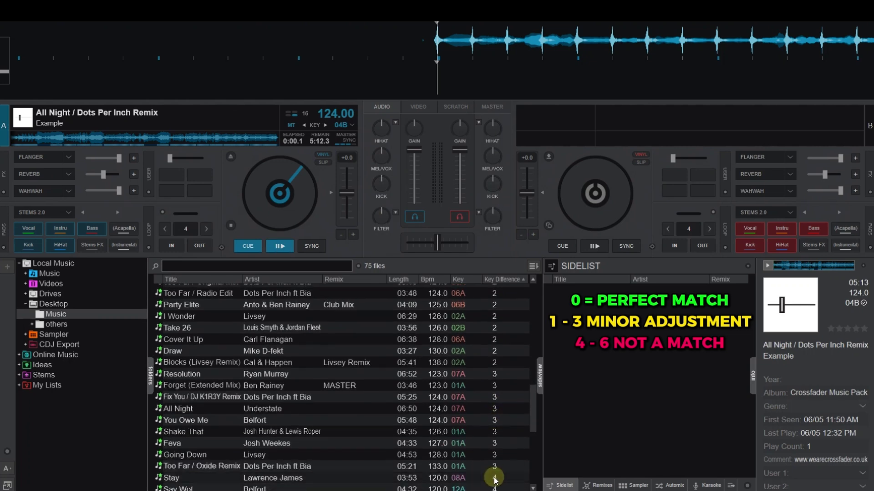
scroll(503, 433, "down", 5)
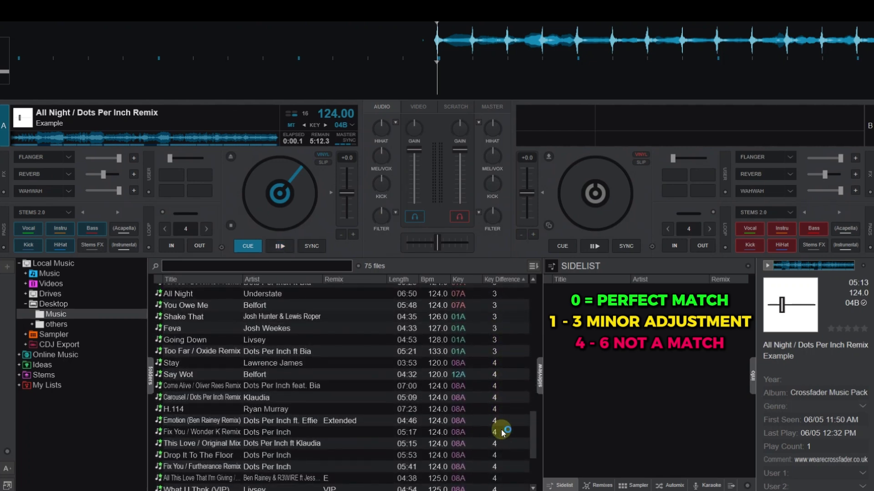
scroll(503, 432, "down", 2)
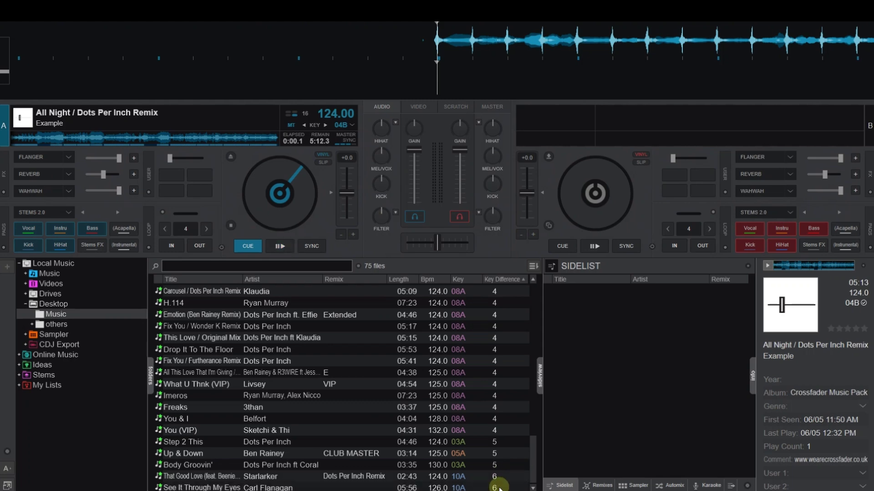
scroll(499, 488, "up", 7)
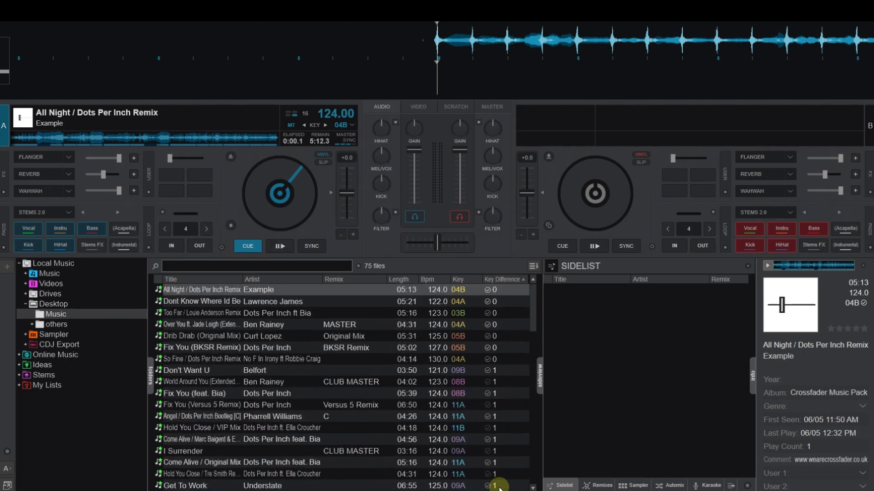
Step: Load Over You (MASTER) onto deck B and set the mixer's advanced EQ mode to EZRemix
left_click(446, 327)
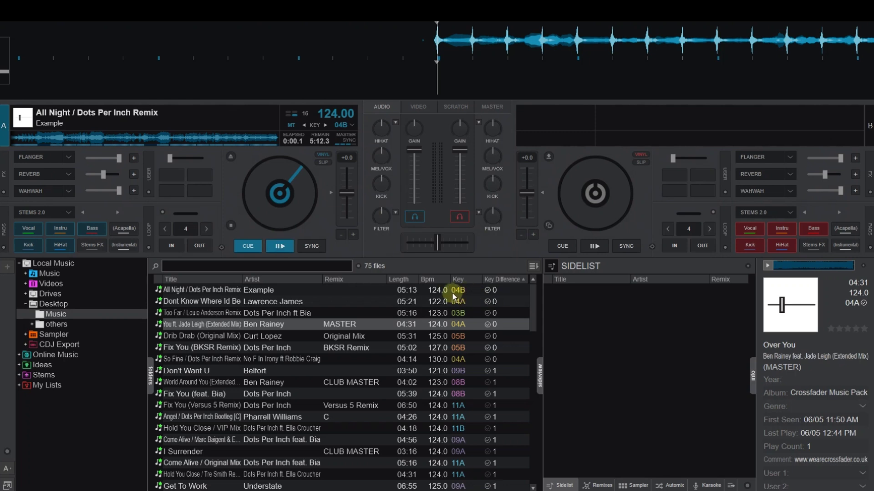
left_click_drag(435, 324, 594, 191)
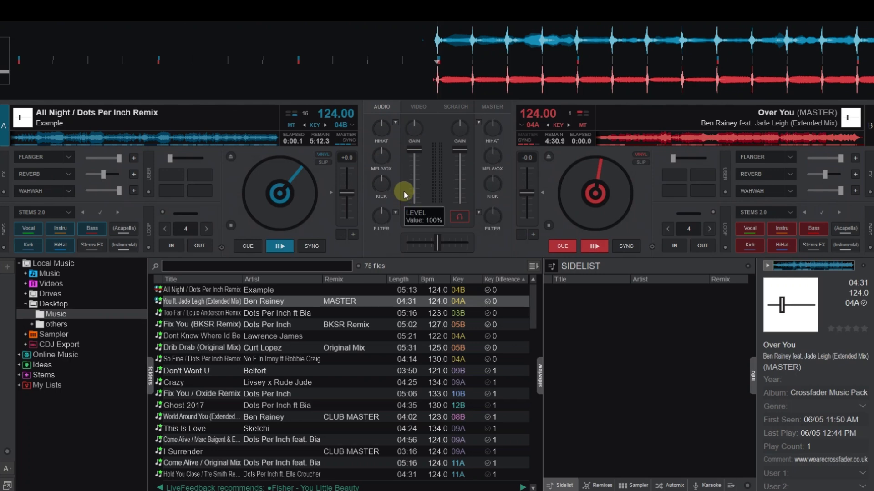
left_click(395, 124)
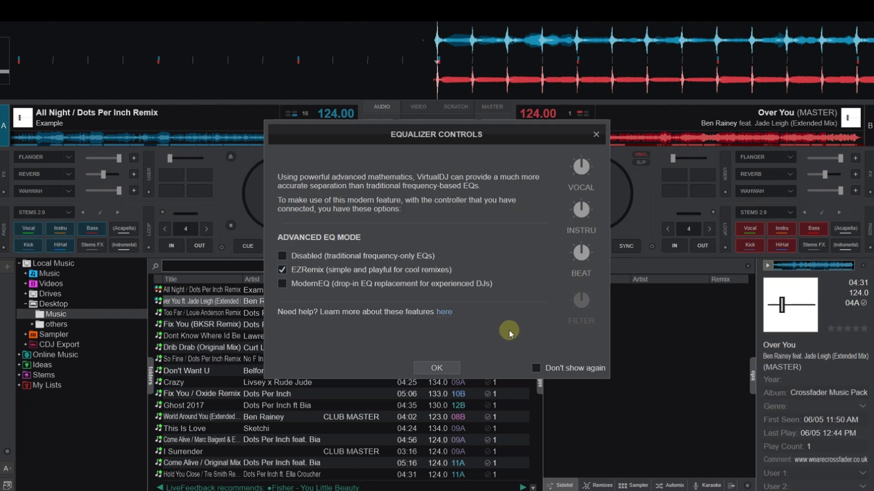
left_click(450, 369)
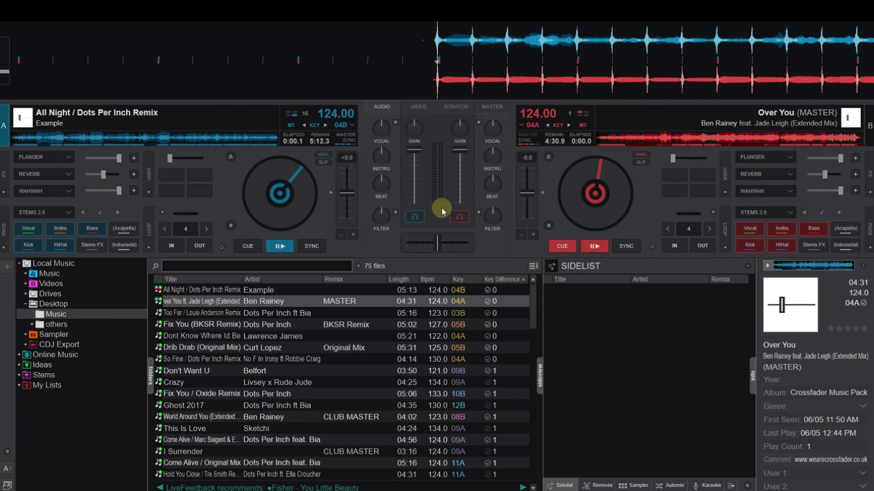
Step: Try removing the vocals from All Night while it plays on deck A from about 0:45, and return it to its cue point
left_click(50, 139)
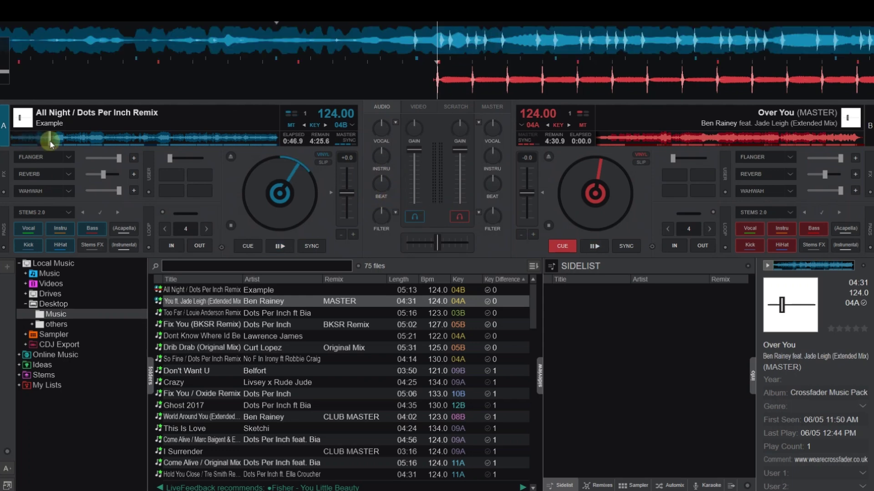
left_click_drag(251, 62, 411, 43)
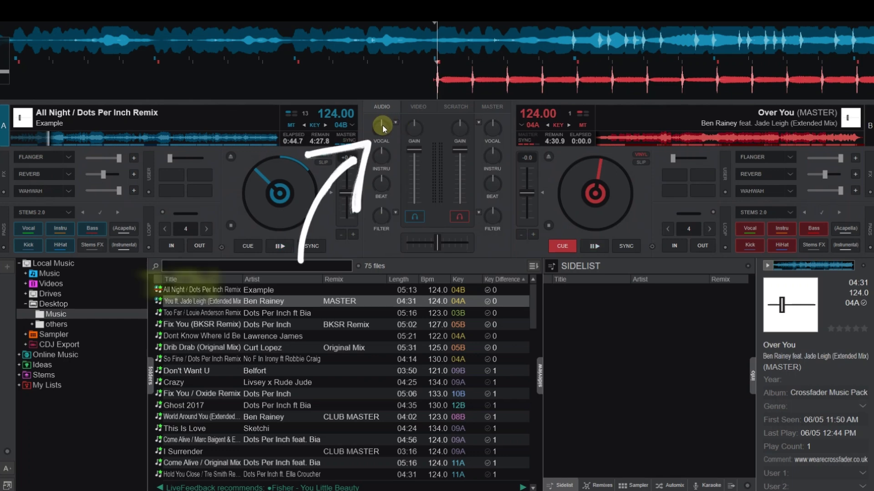
left_click(279, 244)
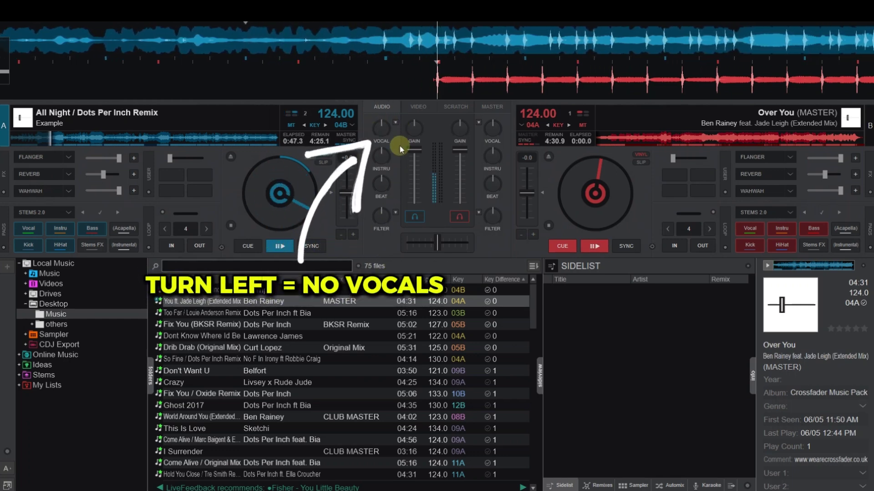
left_click_drag(385, 128, 368, 153)
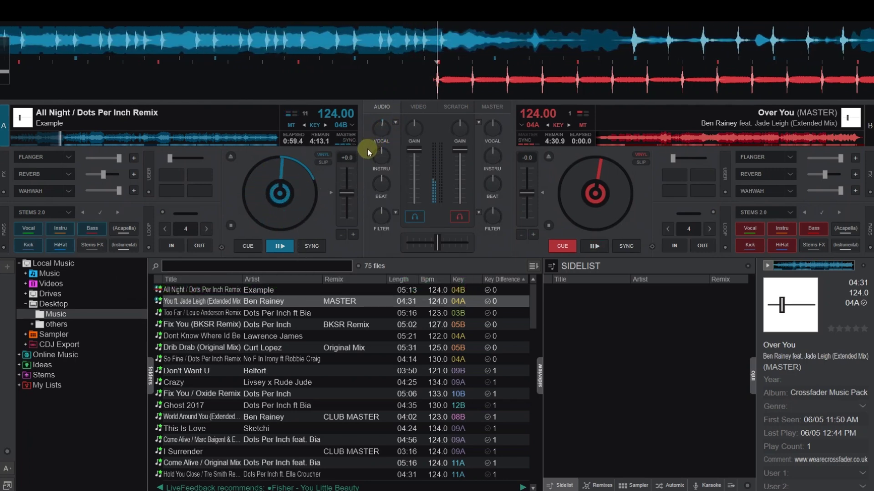
left_click(245, 248)
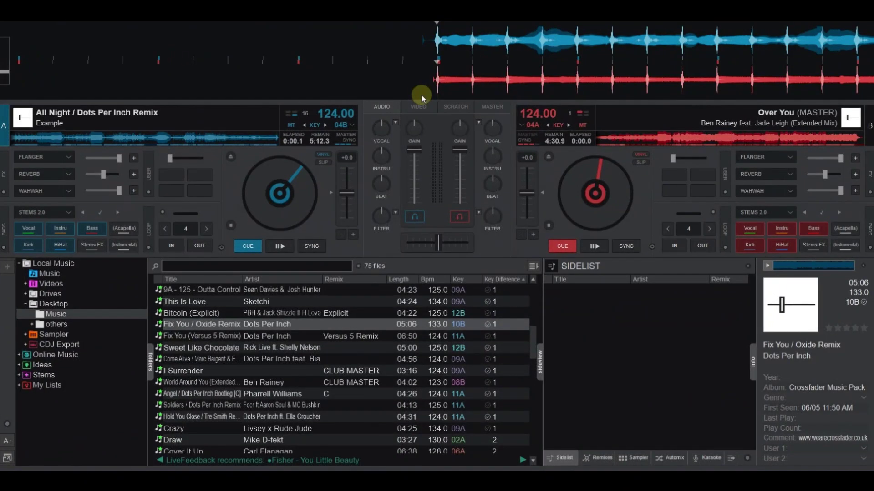
Step: Play All Night on deck A and start Over You on deck B at about 1:02 with its Vocal EQ fully cut
left_click(277, 246)
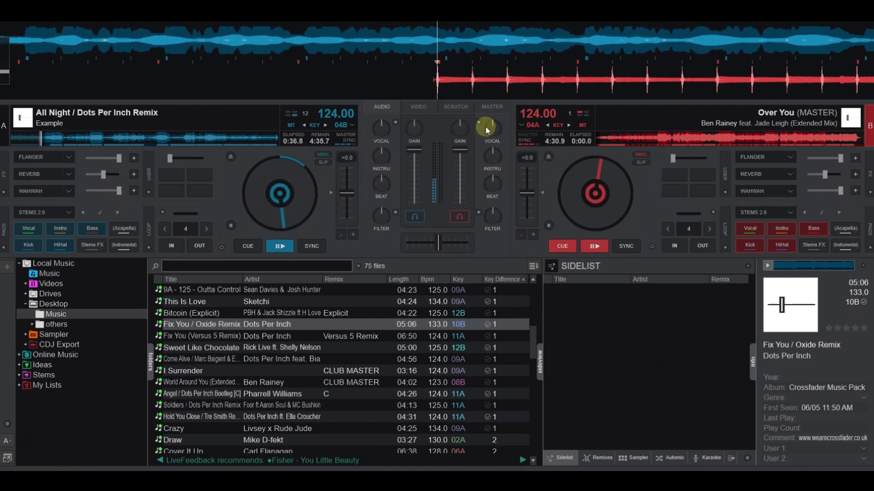
left_click_drag(497, 127, 479, 179)
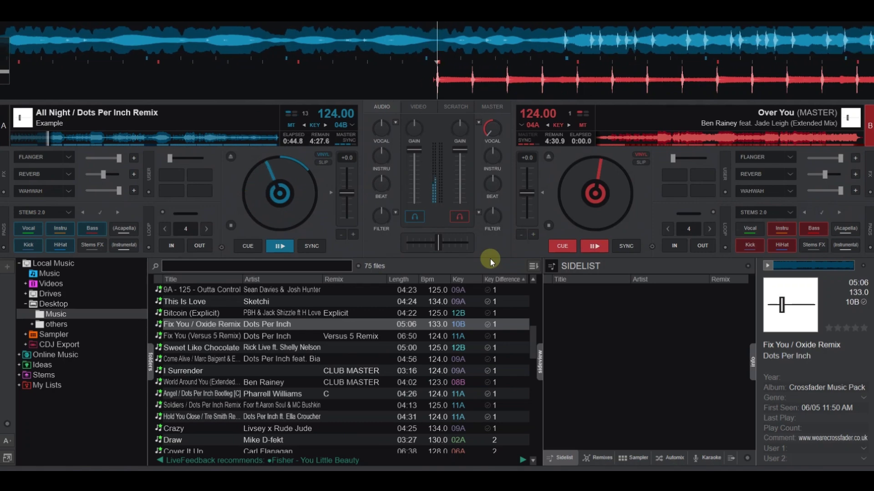
left_click(605, 246)
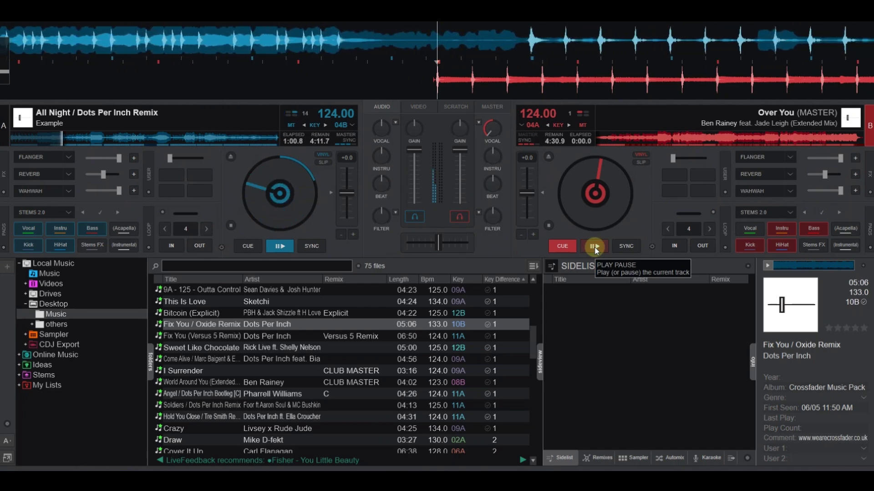
left_click(595, 247)
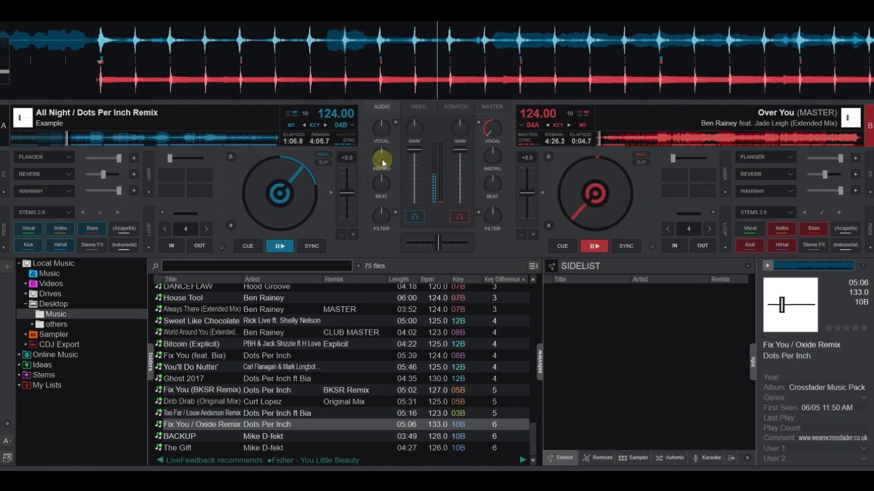
Step: Mix over to deck B by cutting deck A's Instru EQ, moving the crossfader fully to deck B and restoring deck B's Vocal EQ
left_click_drag(381, 155, 370, 165)
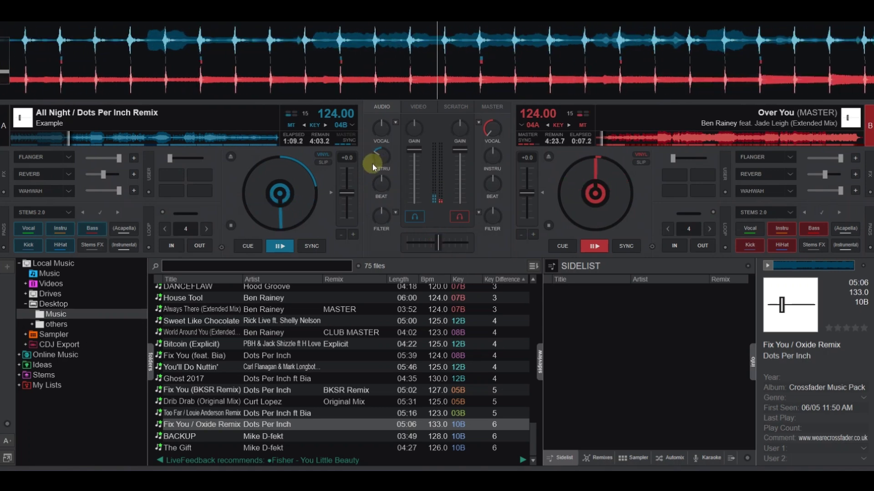
left_click_drag(372, 163, 359, 185)
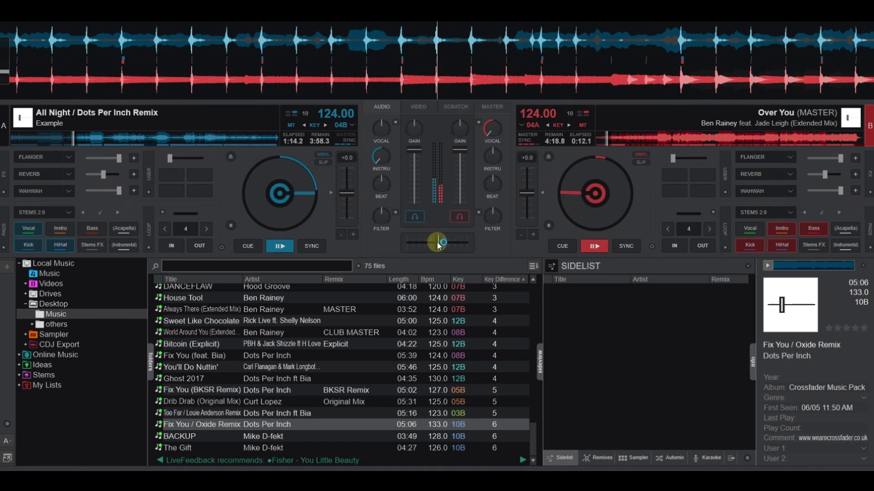
left_click_drag(437, 242, 476, 236)
left_click_drag(486, 137, 495, 100)
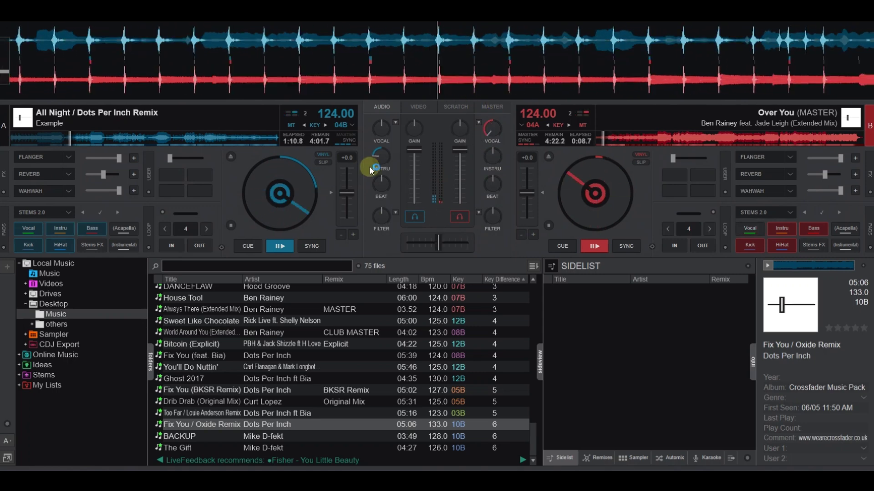
left_click_drag(370, 167, 359, 187)
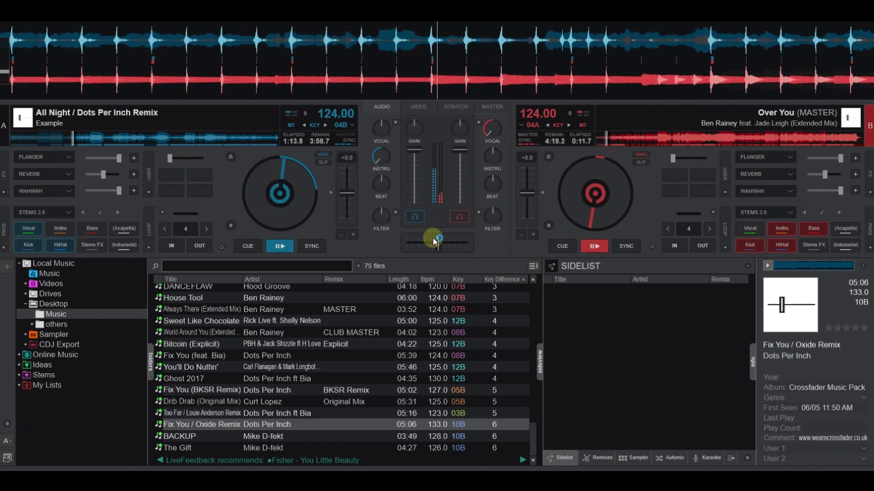
left_click_drag(437, 242, 474, 243)
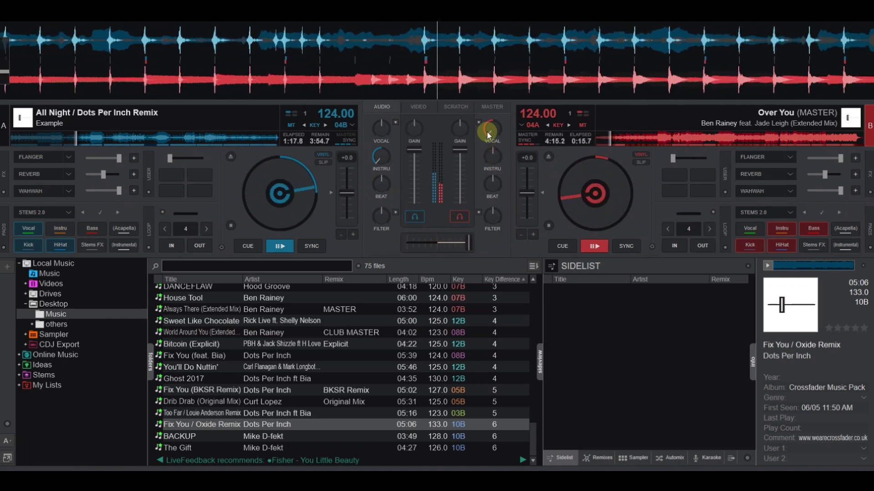
Step: Turn deck B's Vocal EQ up to bring in the vocals of Over You
left_click_drag(487, 132, 496, 96)
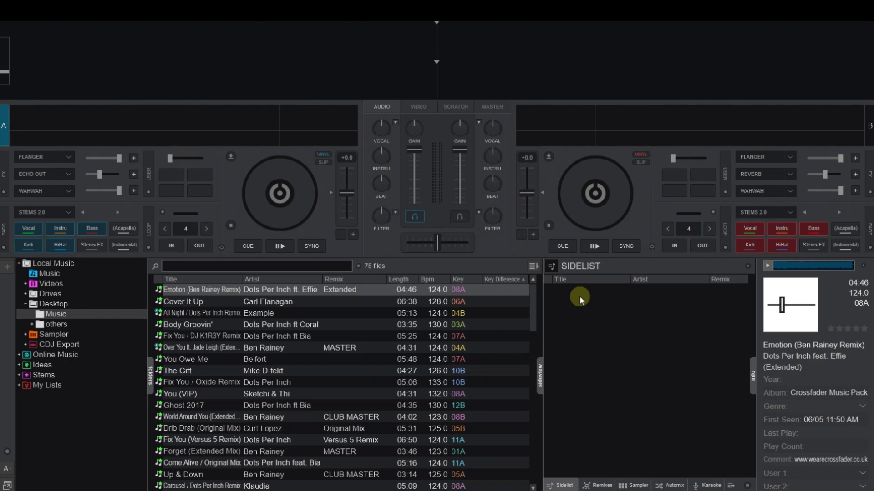
Step: Open the recording settings and review the available file formats, keeping WAV (legacy audio format)
left_click(492, 107)
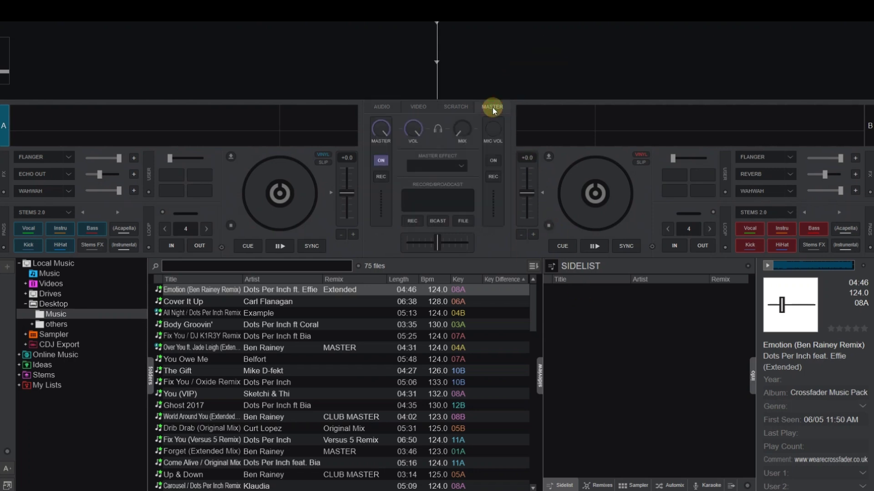
left_click(465, 222)
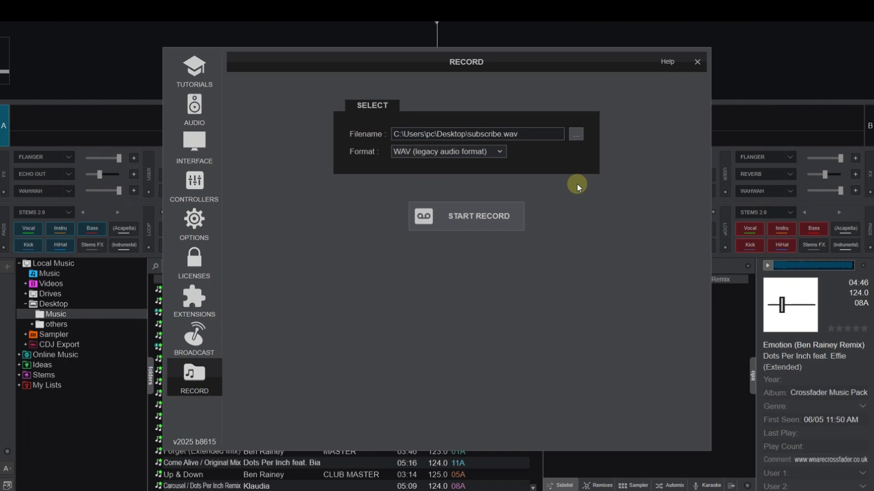
left_click(496, 152)
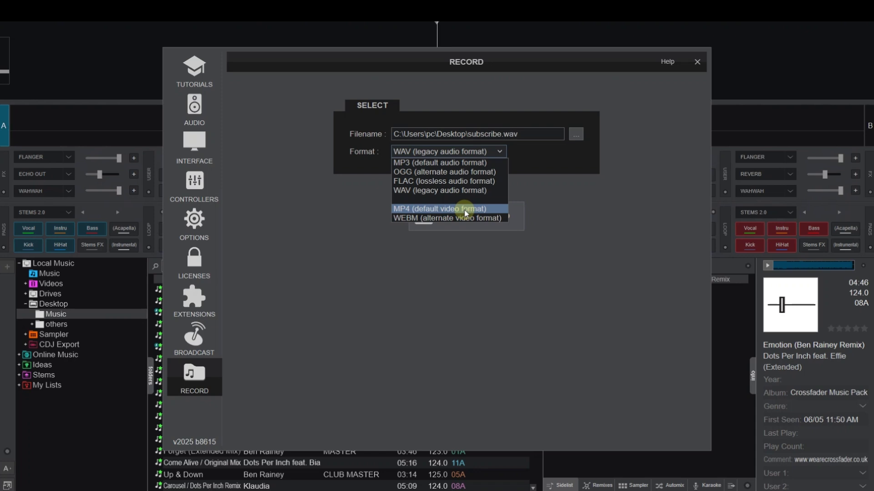
left_click(534, 196)
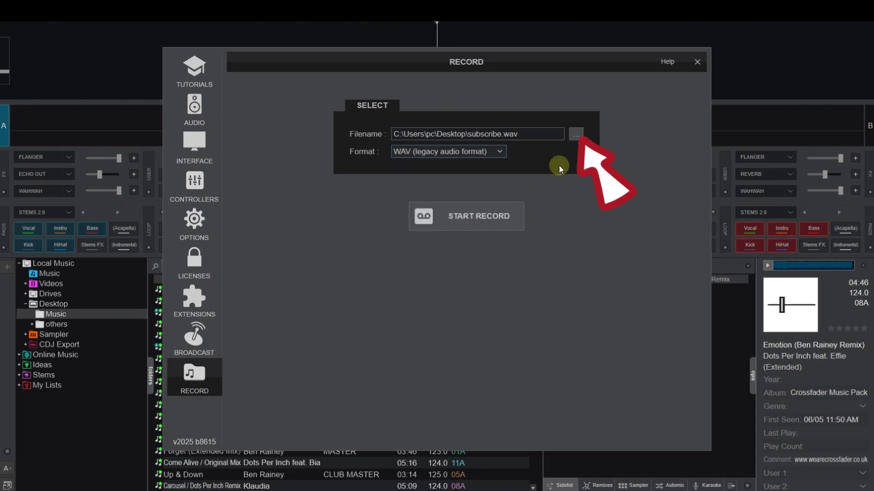
Step: Save the recording target on the Desktop as the WAV file "subscribe to young simba empire" and start recording
left_click(576, 134)
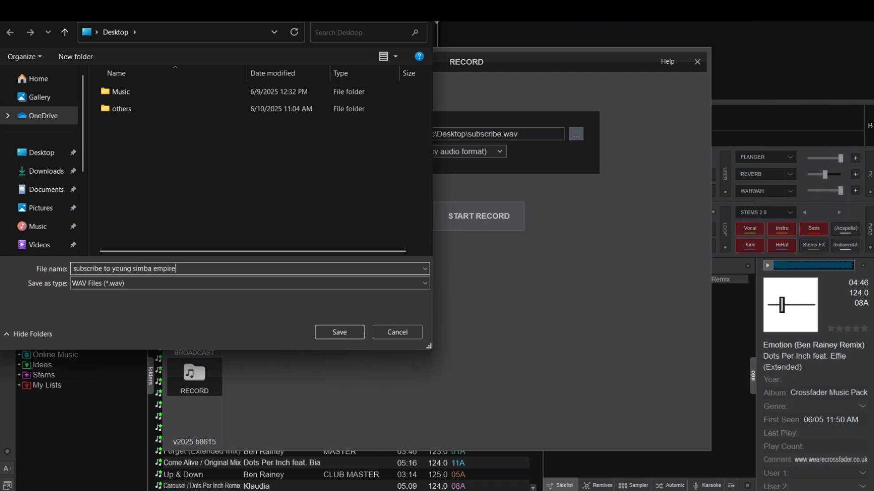
left_click(333, 336)
left_click(458, 217)
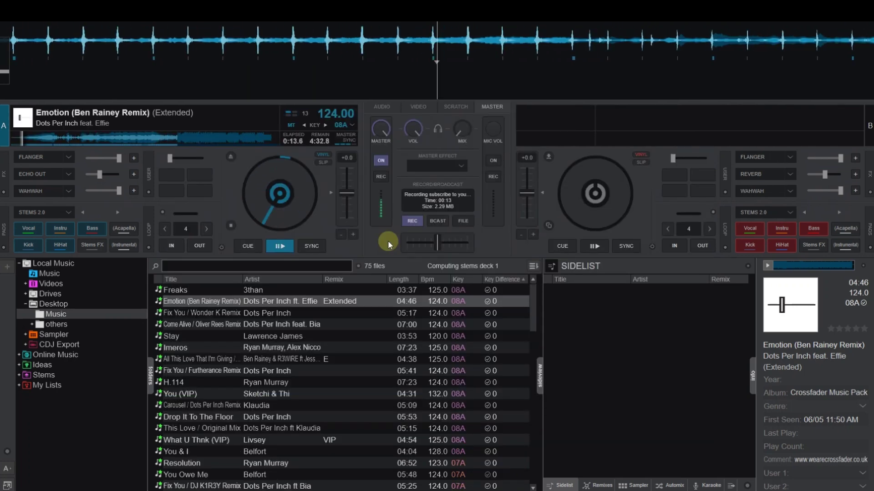
Step: Stop the recording and open the recorded file's folder, selecting "subscribe to young simba empire" there
left_click(412, 222)
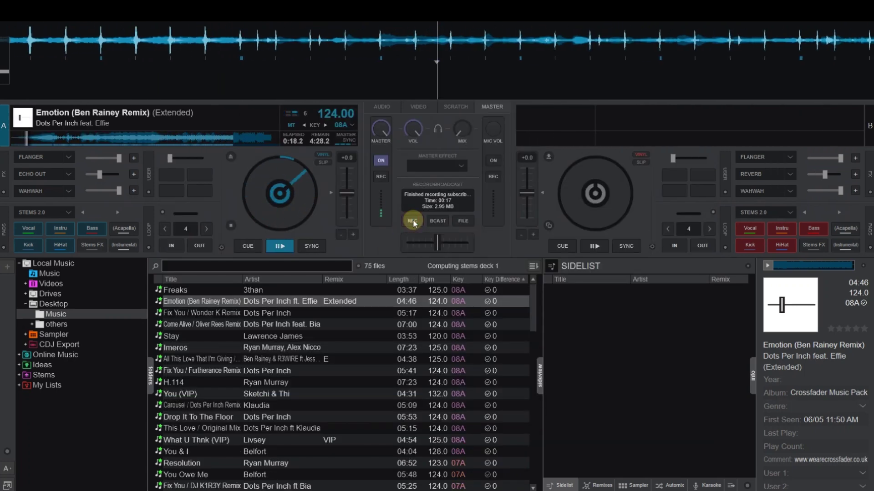
left_click(467, 223)
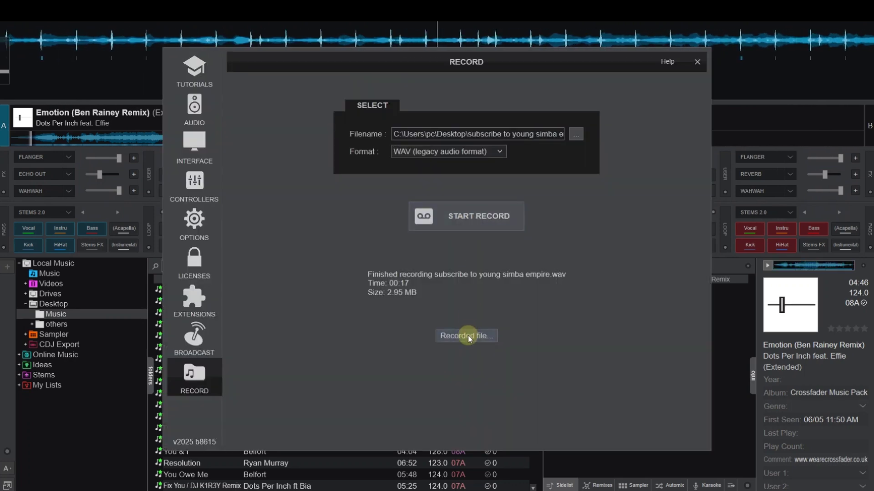
left_click(467, 335)
left_click(506, 357)
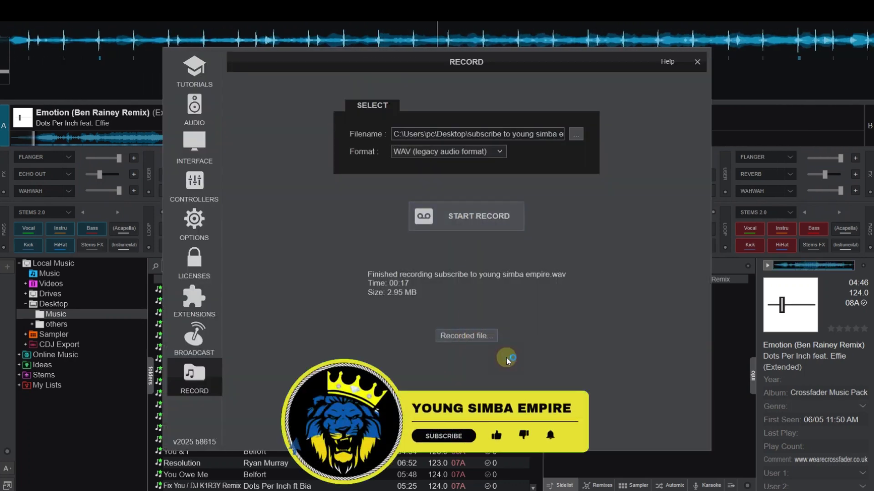
left_click(281, 323)
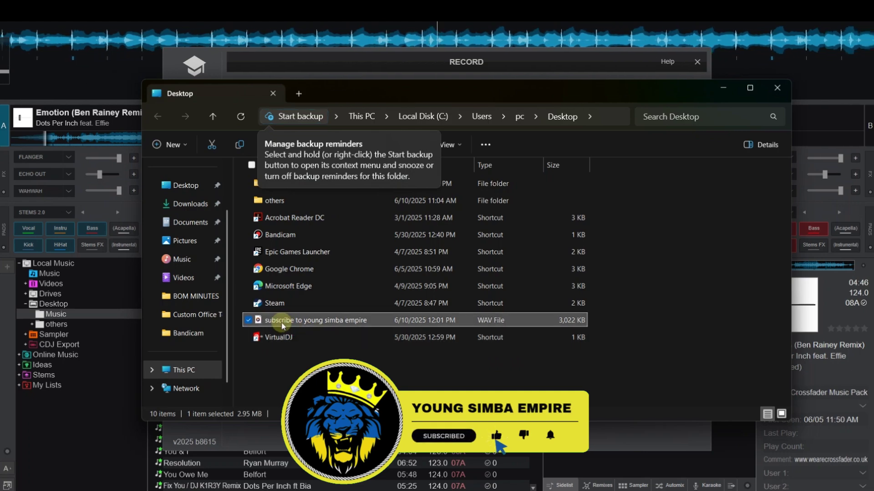